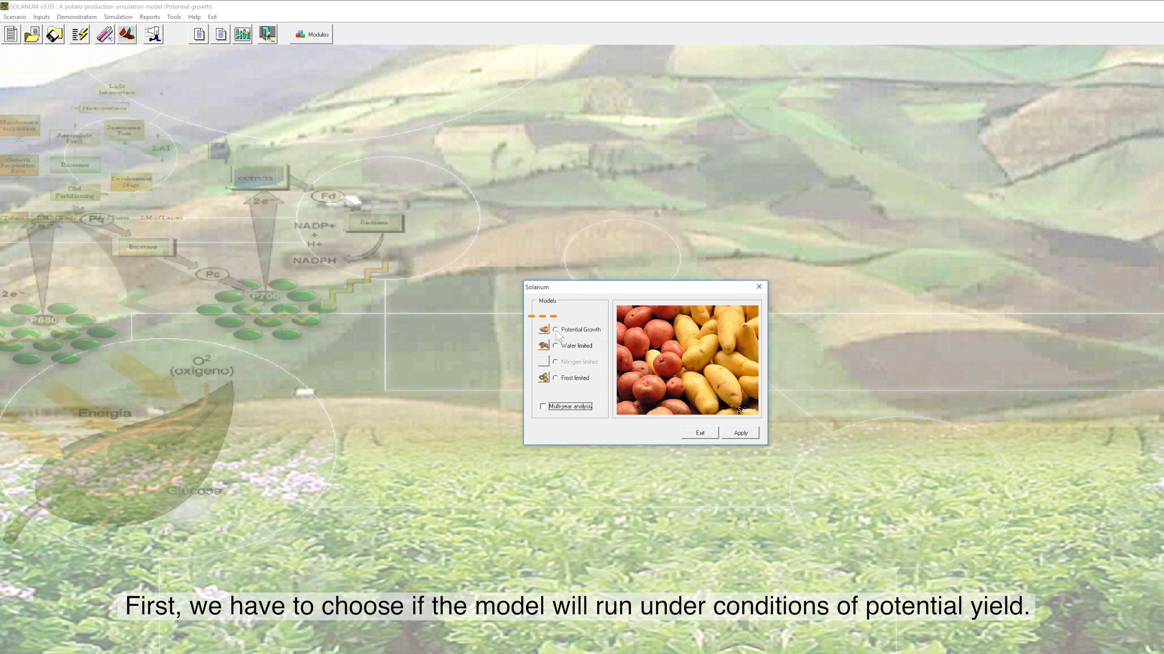
# Step: Apply the Potential Growth model, and reopen the model selection to apply the same choice again
pyautogui.click(556, 332)
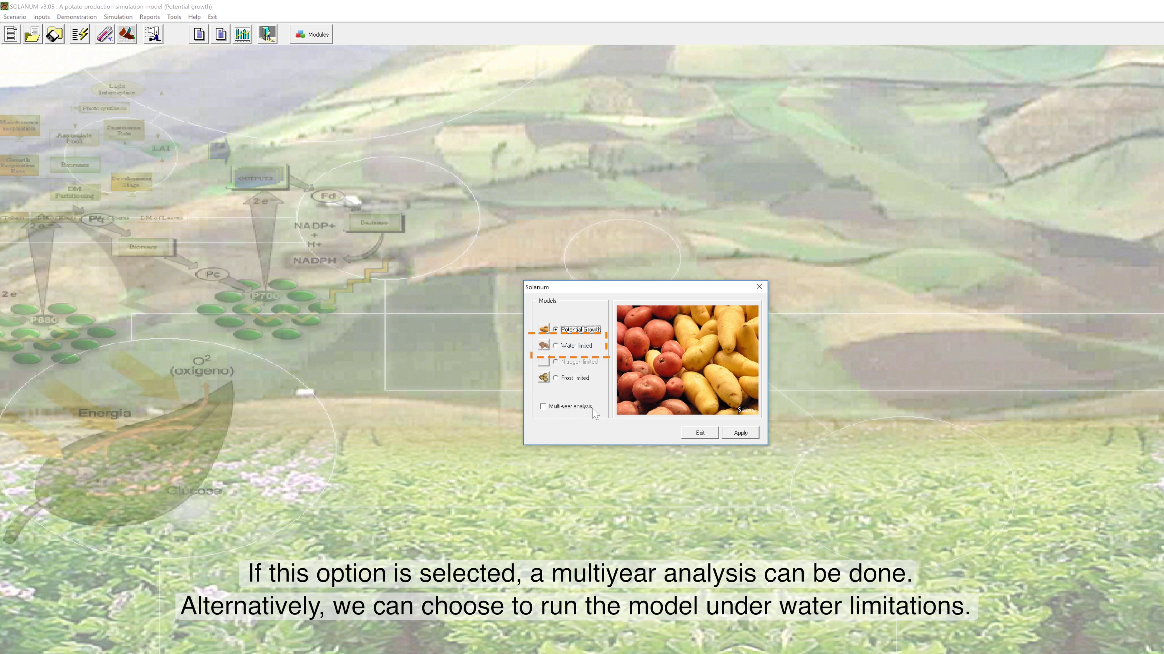
pyautogui.click(556, 347)
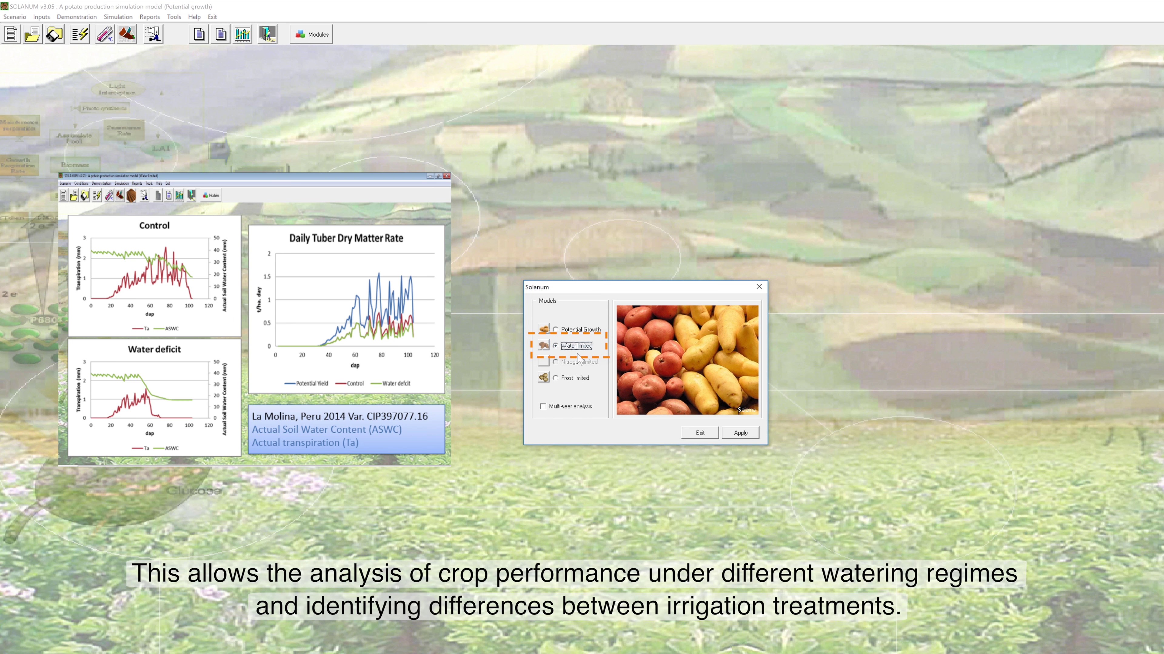
pyautogui.click(557, 331)
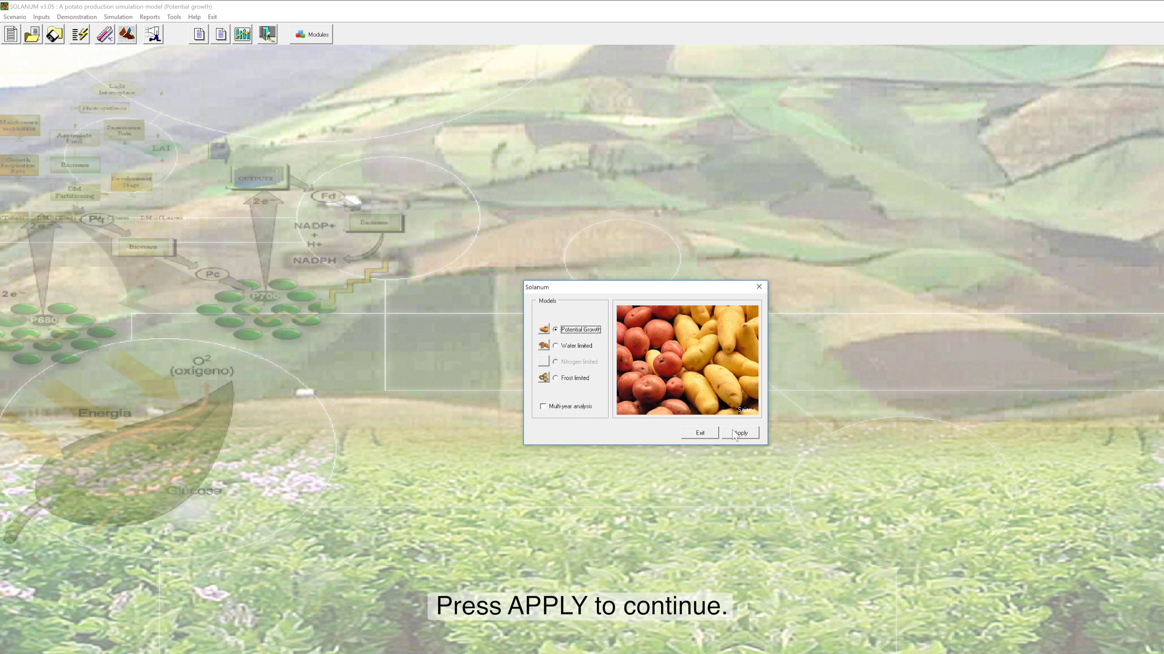
pyautogui.click(735, 433)
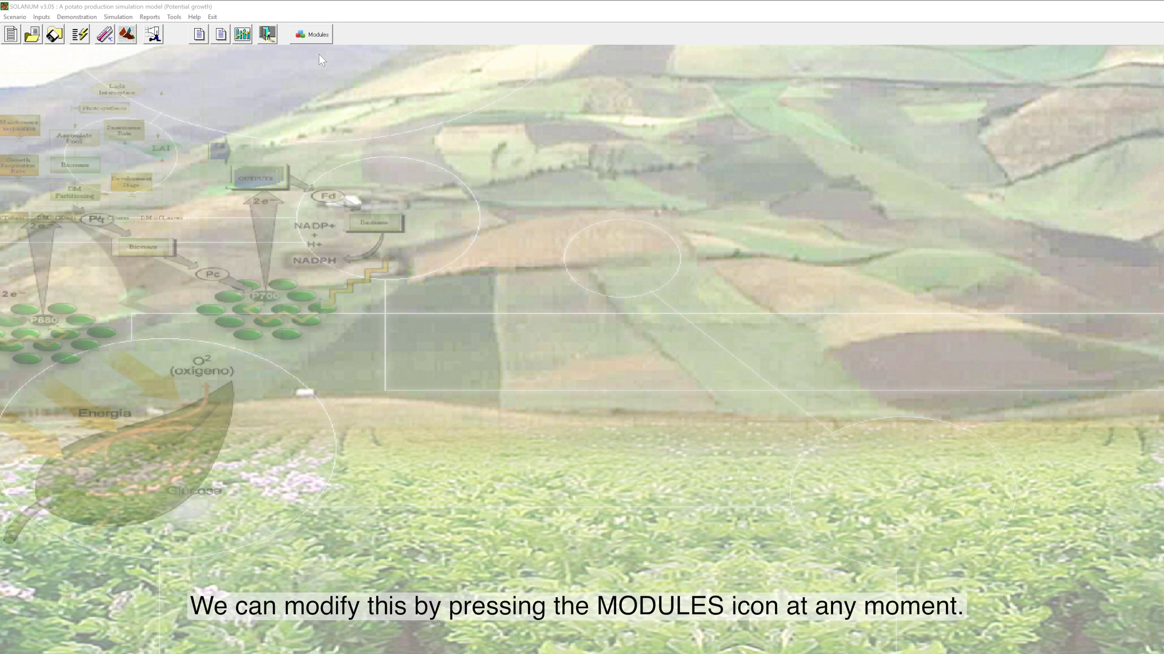
pyautogui.click(308, 36)
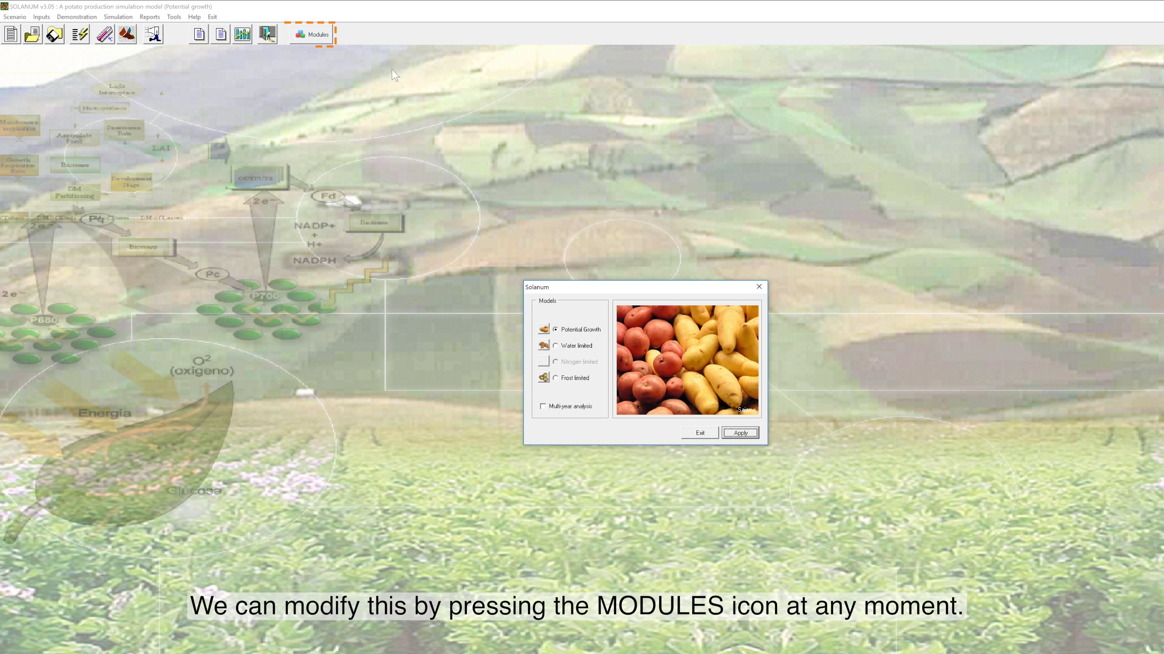
pyautogui.click(740, 433)
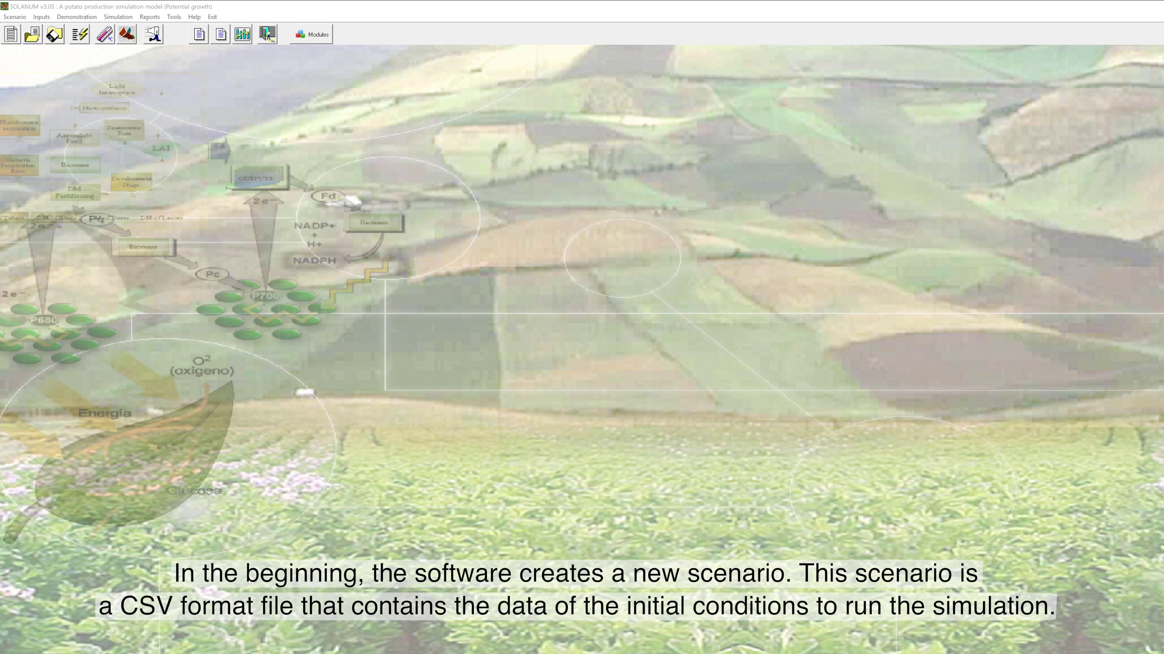
# Step: Switch to Excel to examine the initial conditions stored in Escenario 1.csv, and minimise its window
pyautogui.hotkey('alt', 'Tab')
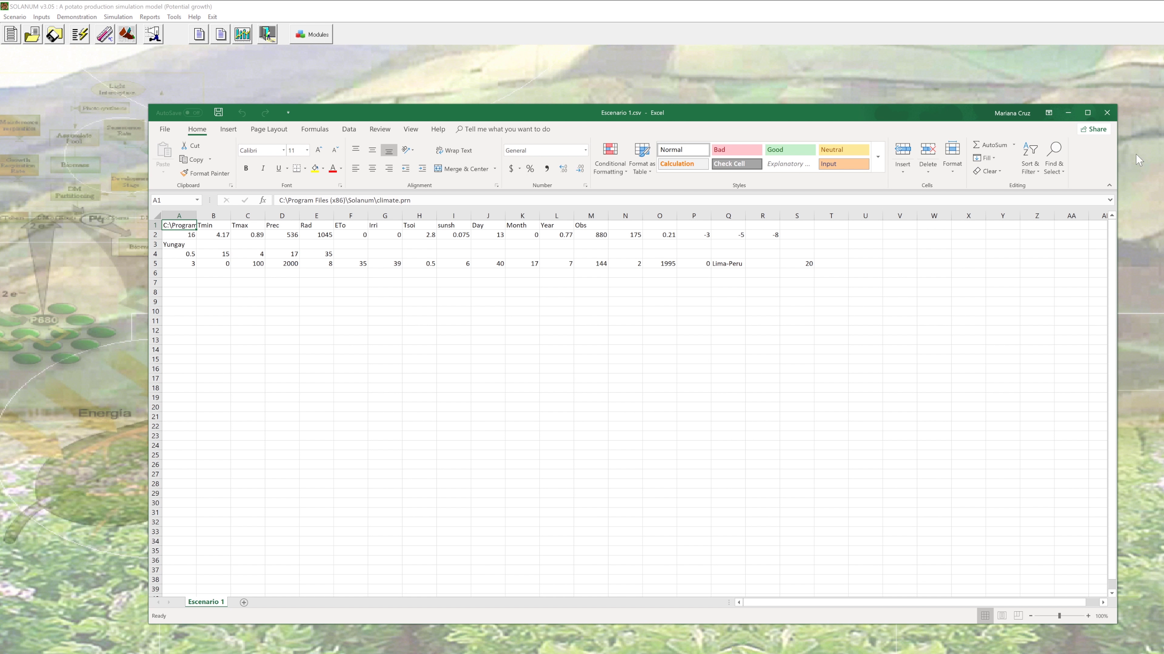
pyautogui.click(1072, 114)
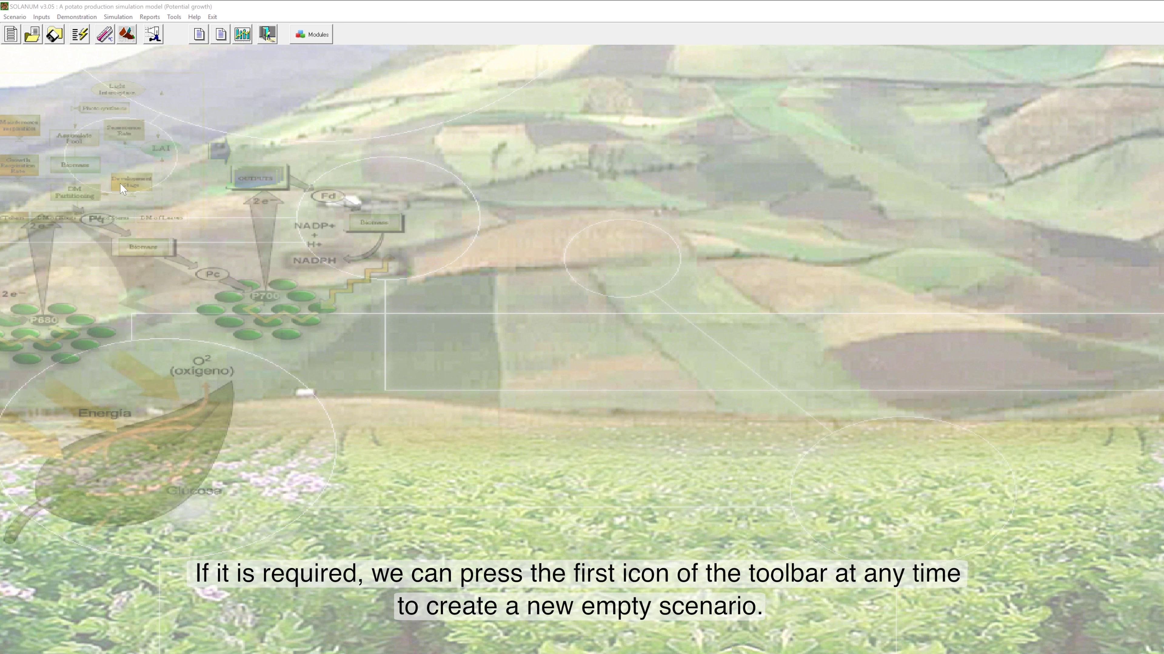
# Step: Clear the initial conditions to create a new empty scenario, and open an existing scenario CSV file
pyautogui.click(10, 36)
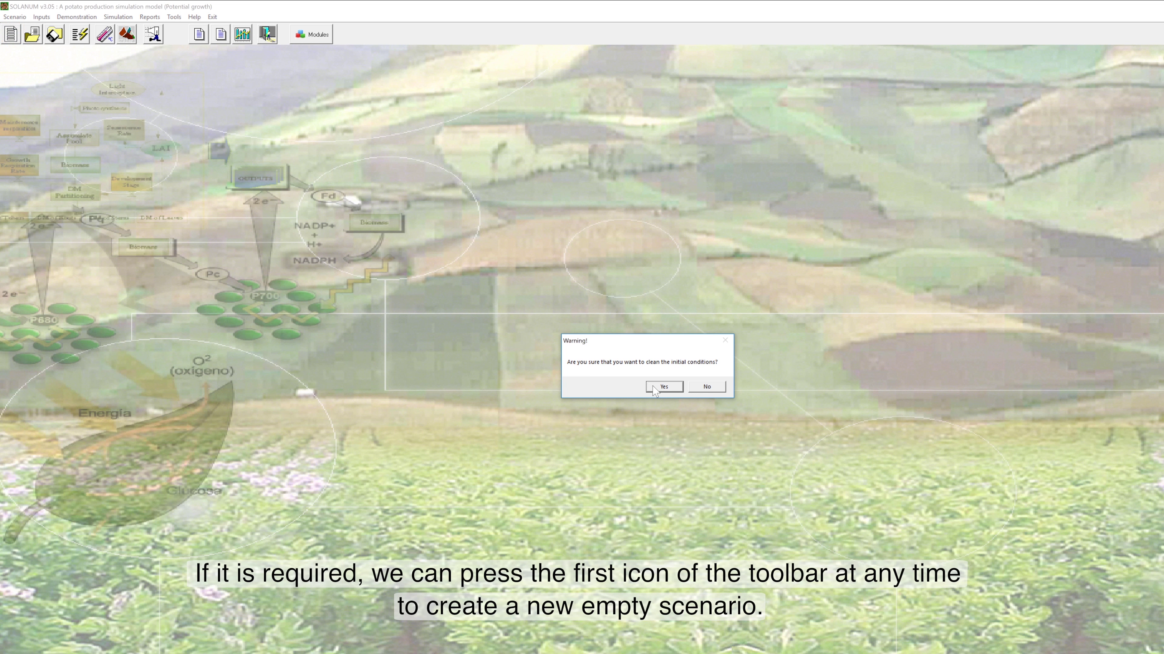
pyautogui.click(663, 387)
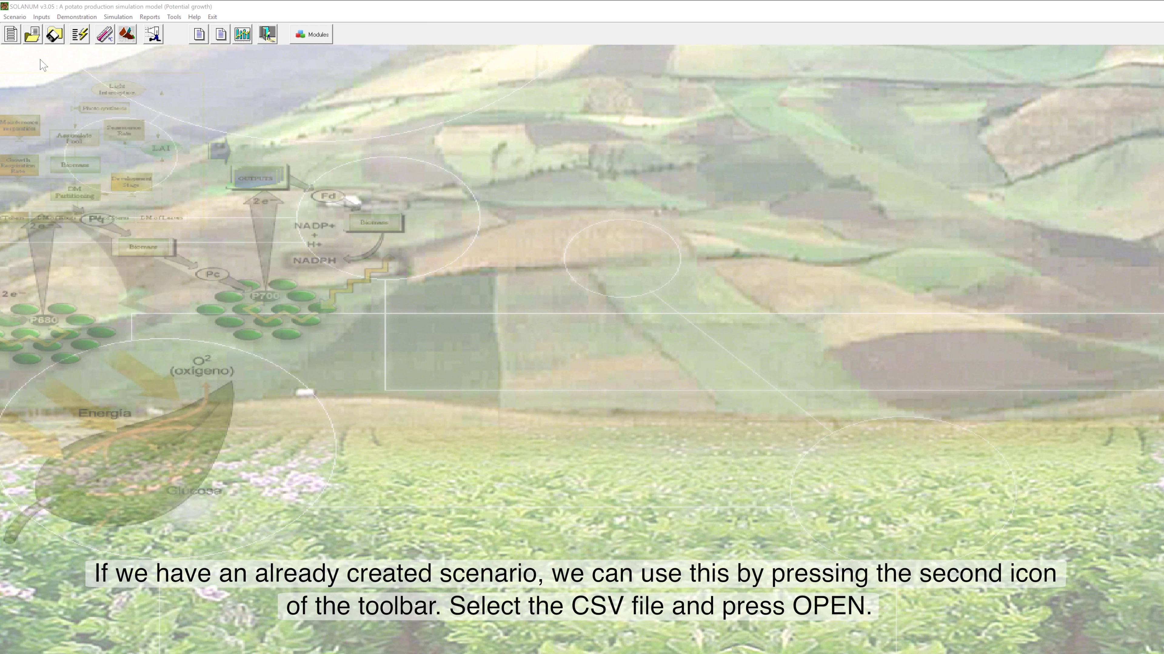
pyautogui.click(33, 41)
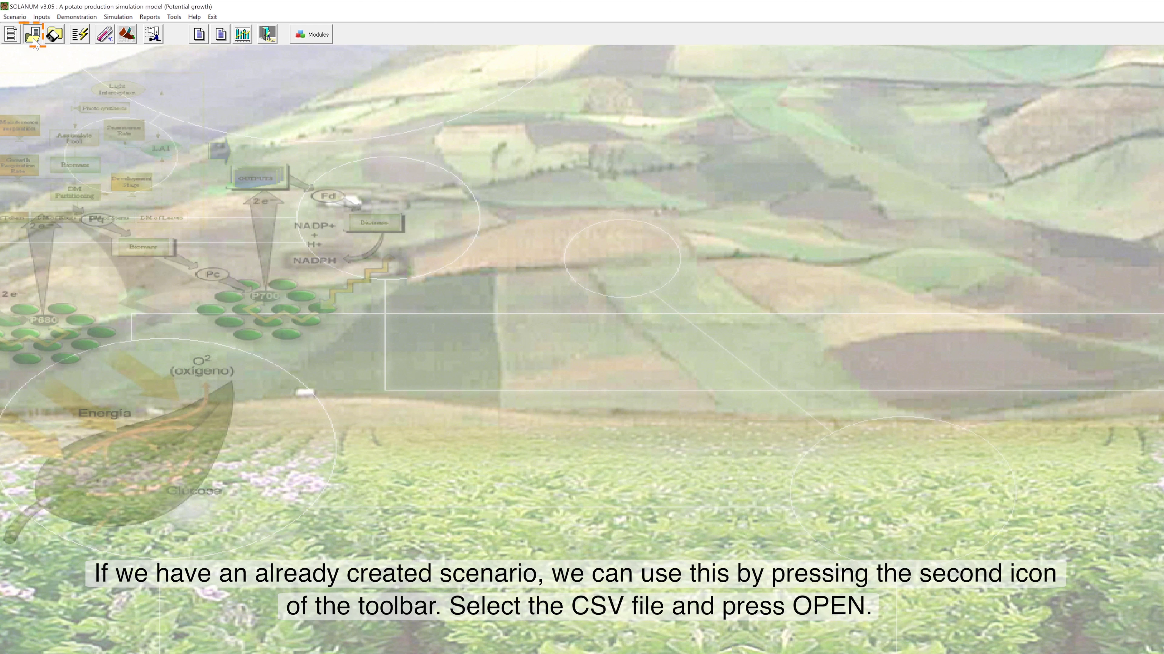
pyautogui.click(765, 359)
pyautogui.click(673, 385)
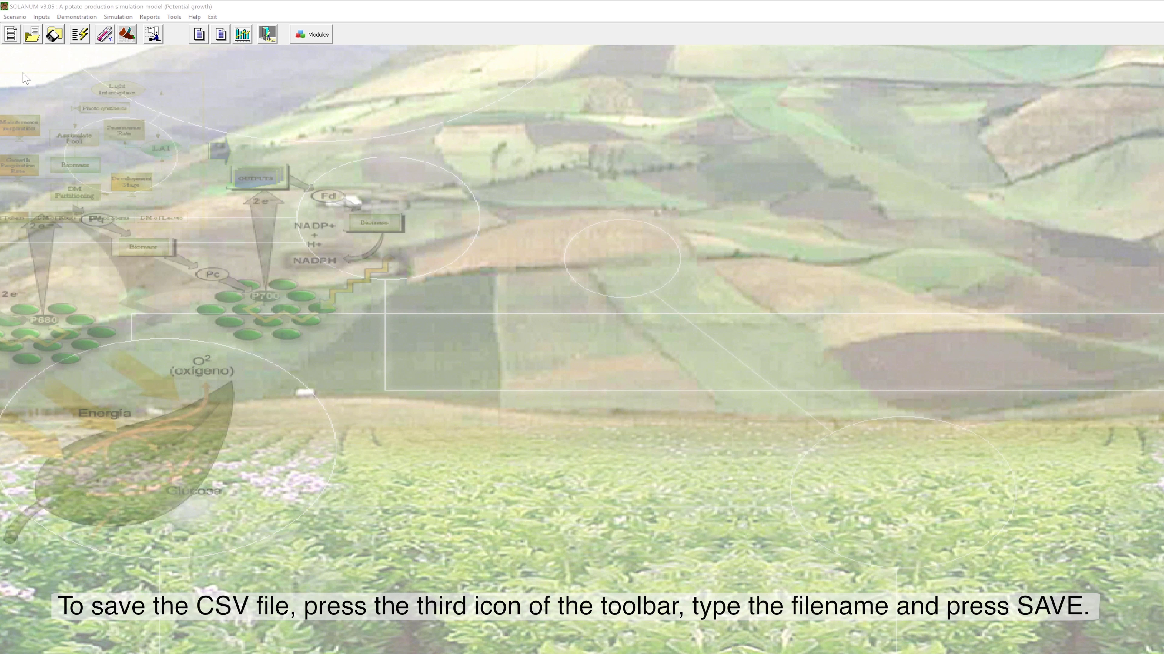
# Step: Save the current scenario as the CSV file Escenario2 in the Solanum folder
pyautogui.click(54, 35)
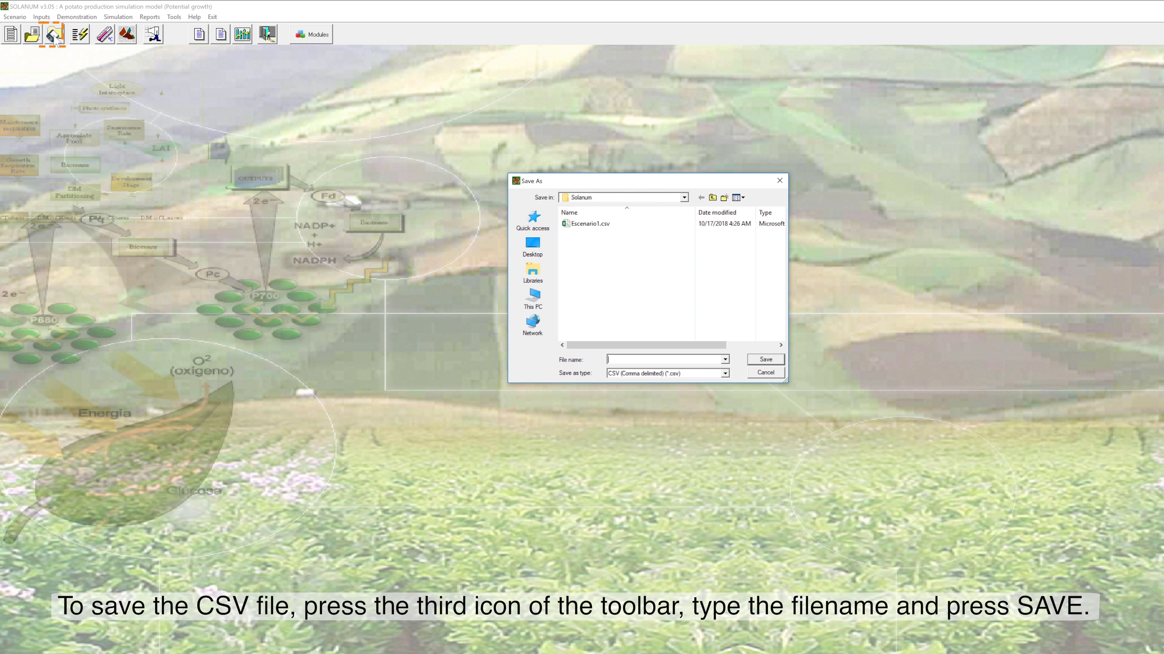
pyautogui.write('Esc')
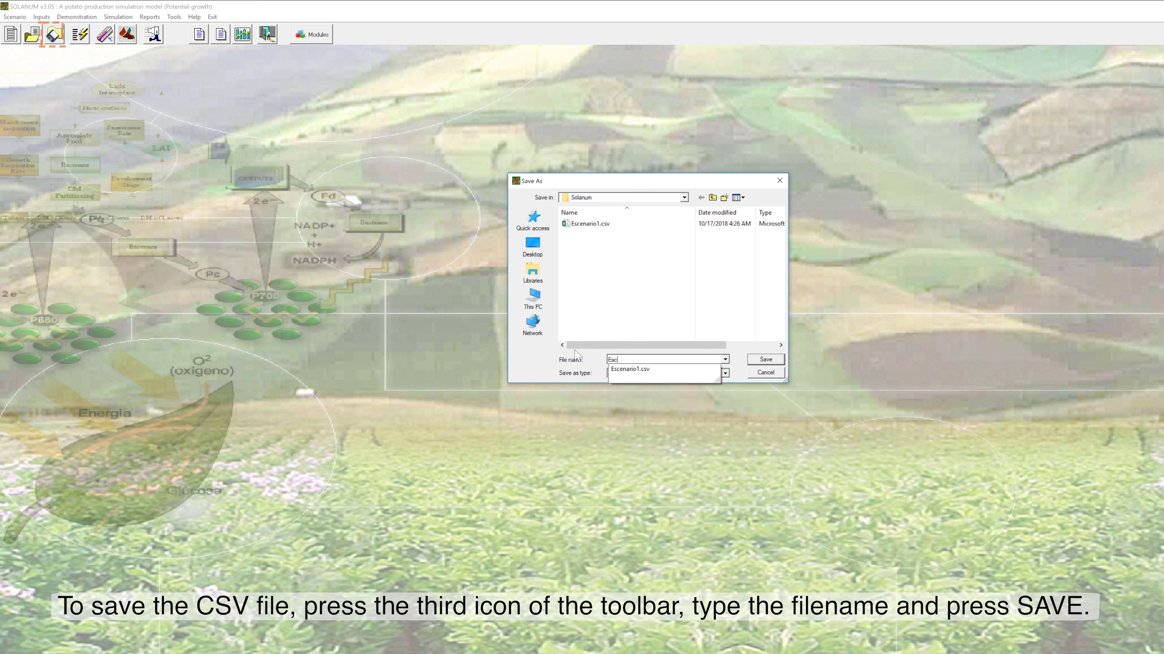
pyautogui.write('enario2')
pyautogui.press('Return')
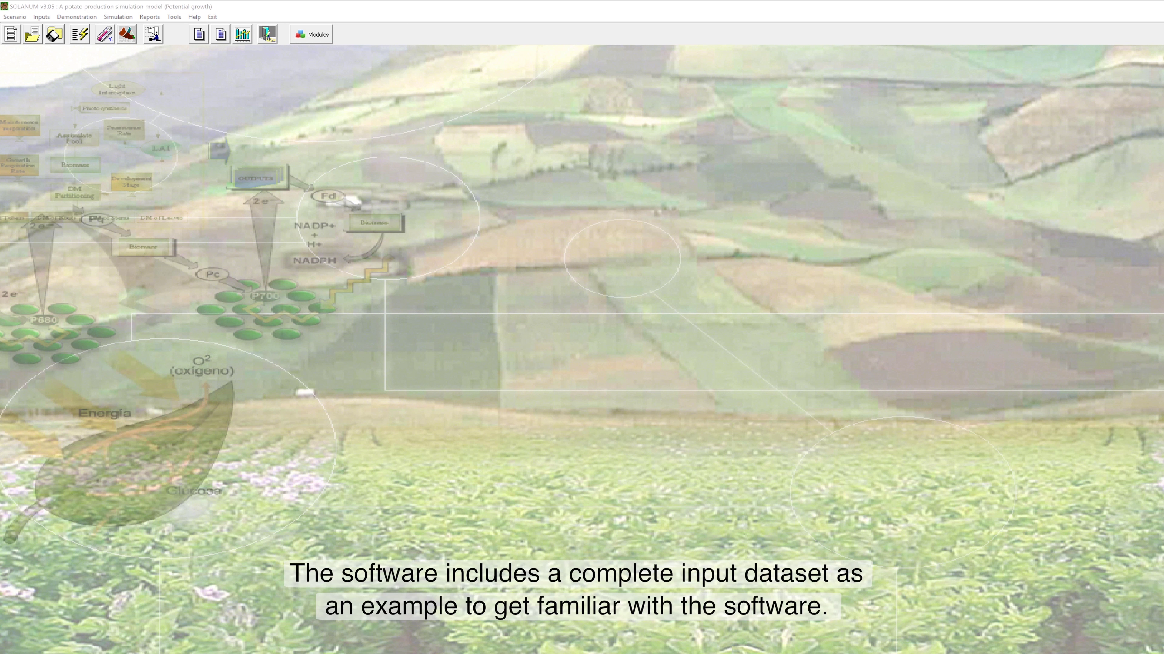
# Step: Switch to File Explorer to examine the example input files in the Solanum program folder, and minimise the window
pyautogui.click(278, 653)
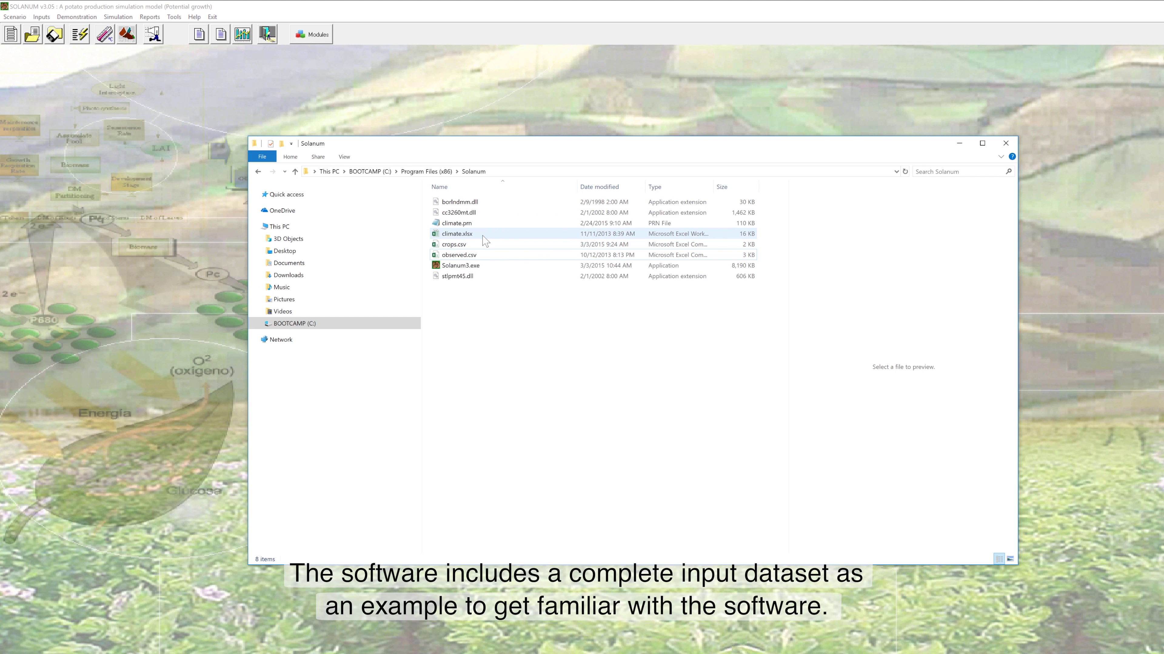
pyautogui.click(479, 255)
pyautogui.click(463, 286)
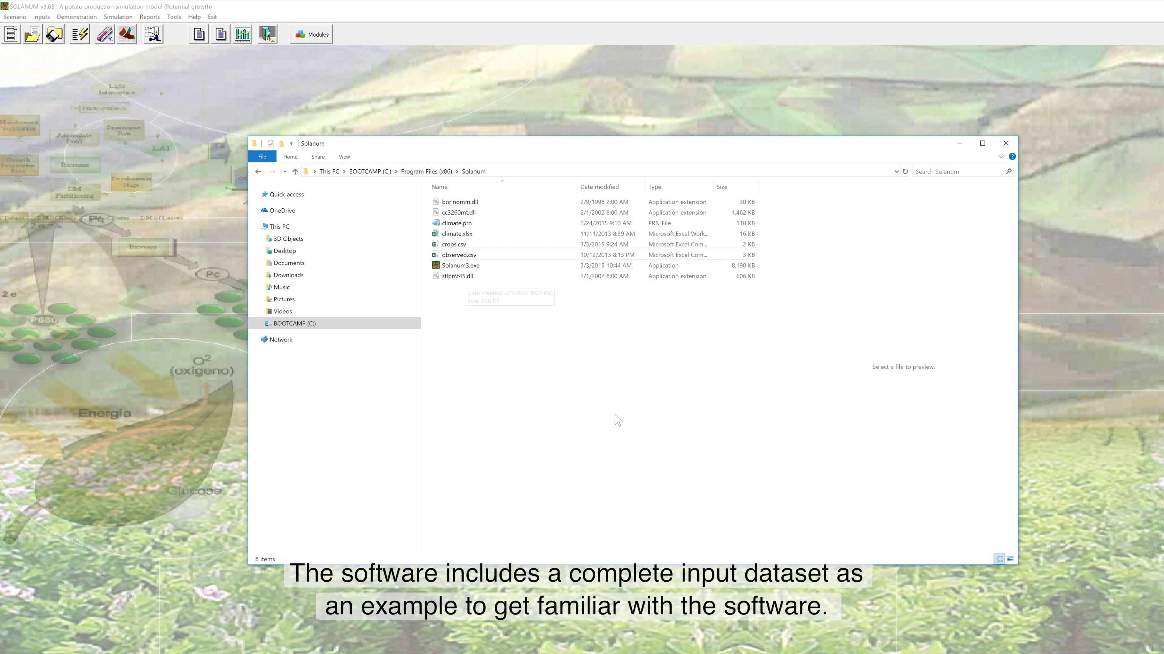
pyautogui.click(961, 145)
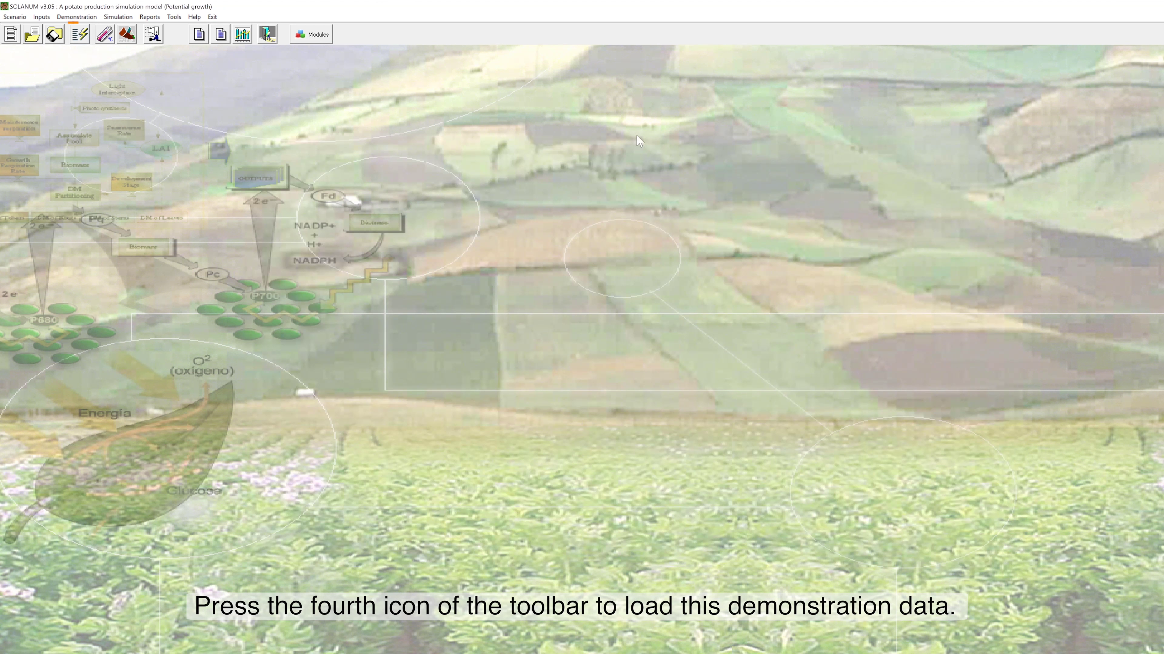
# Step: Load the demonstration dataset and acknowledge the message
pyautogui.click(78, 39)
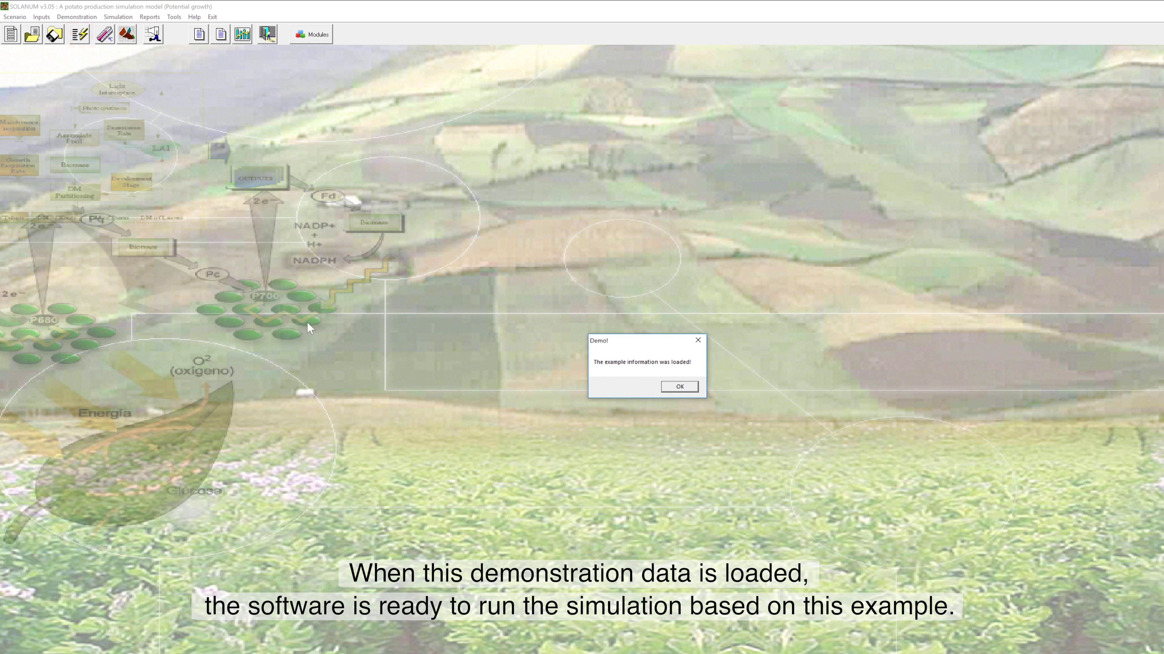
pyautogui.click(668, 391)
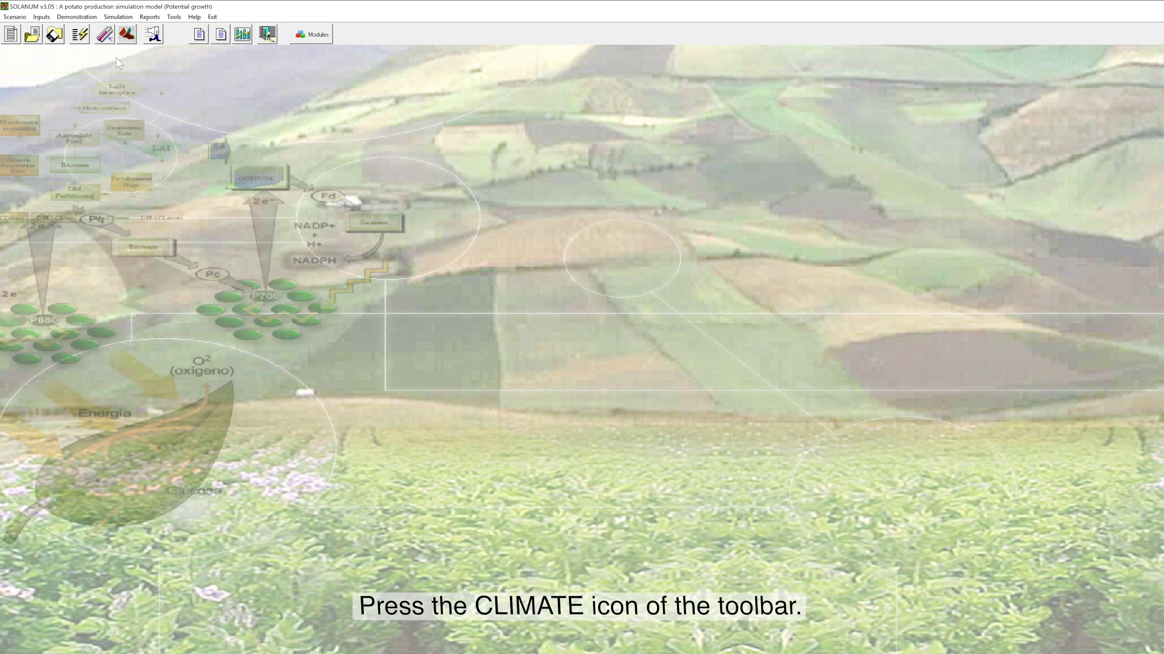
# Step: Open the climate database to review which climate variables the model requires, and close it without applying changes
pyautogui.click(105, 40)
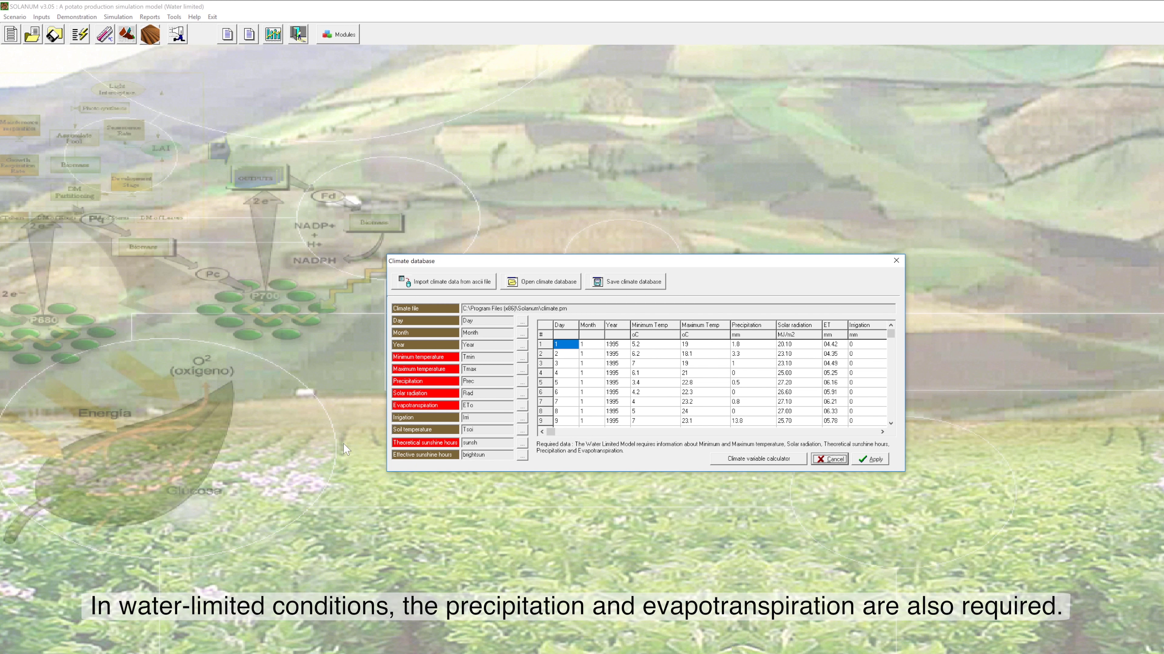
pyautogui.click(829, 459)
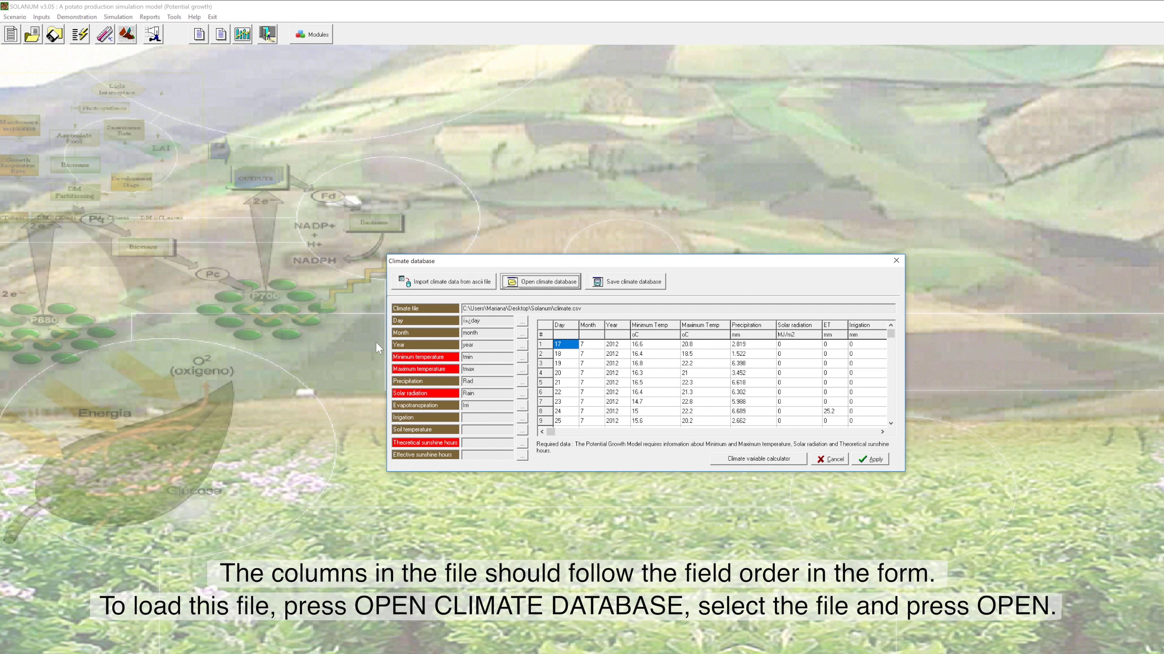
# Step: Open climate.csv from the Solanum folder as the climate database
pyautogui.click(545, 283)
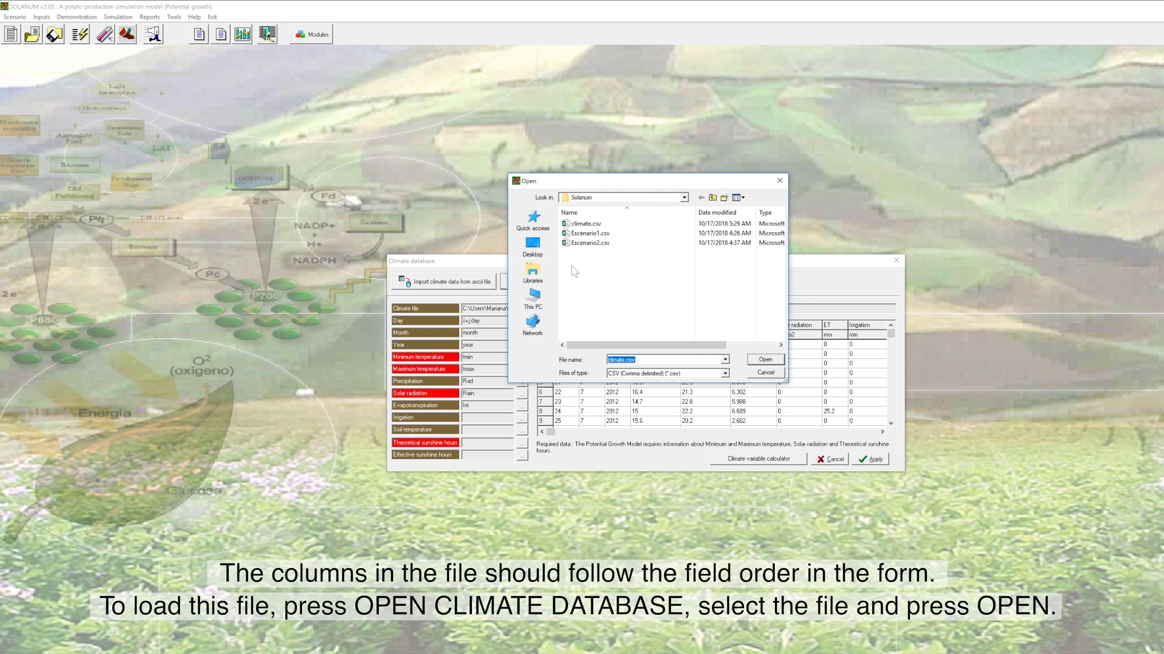
pyautogui.click(583, 225)
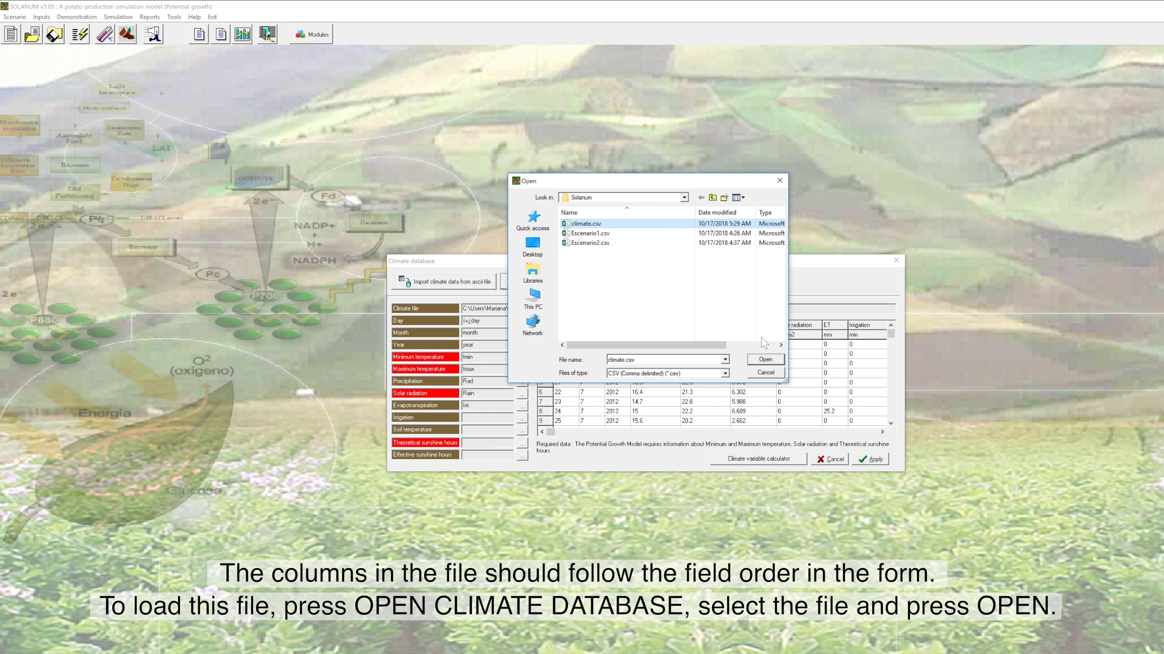
pyautogui.click(765, 360)
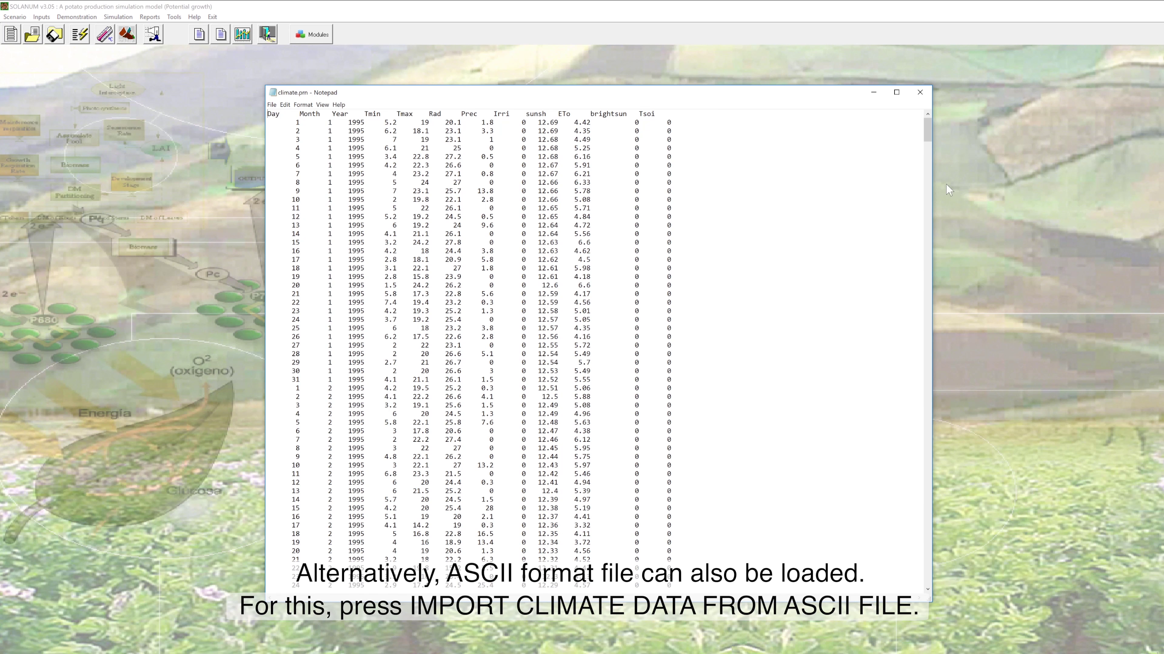
# Step: Import climate data from the space-delimited ASCII file climate.prn, minimising the Notepad view of its contents
pyautogui.click(873, 93)
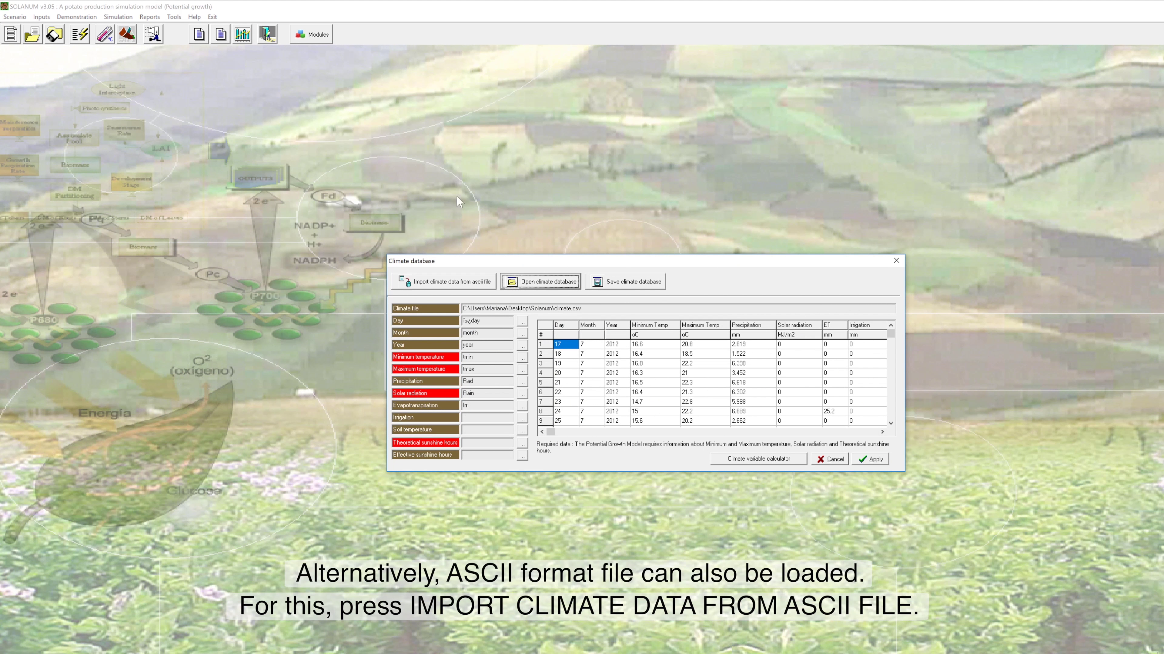
pyautogui.click(448, 281)
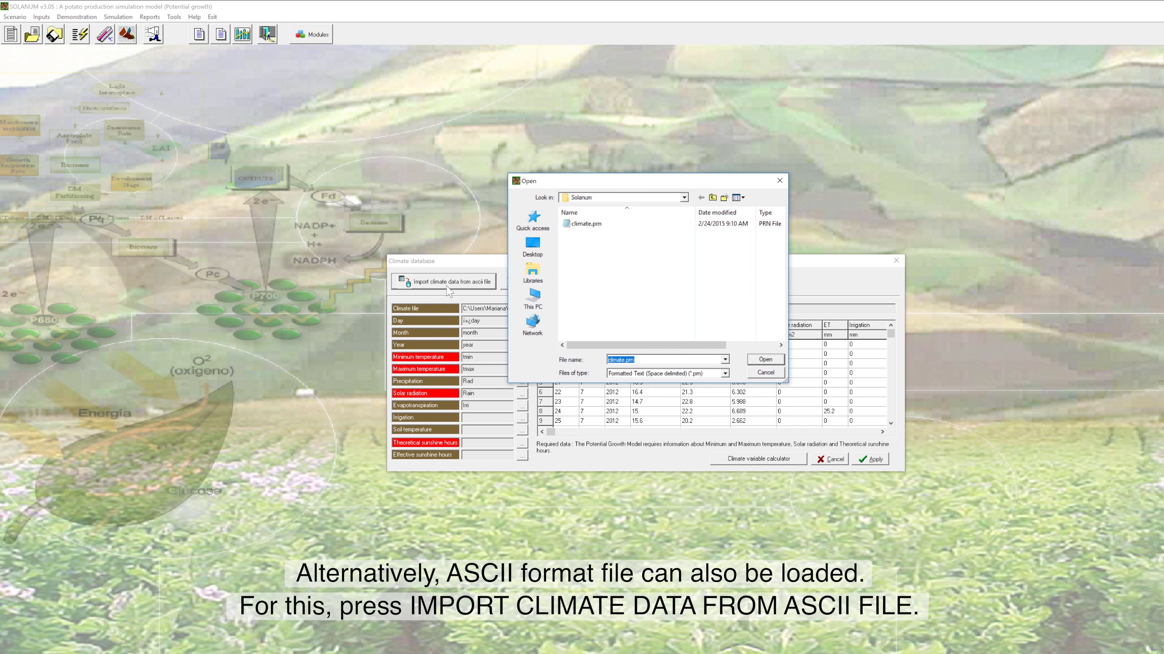
pyautogui.click(724, 374)
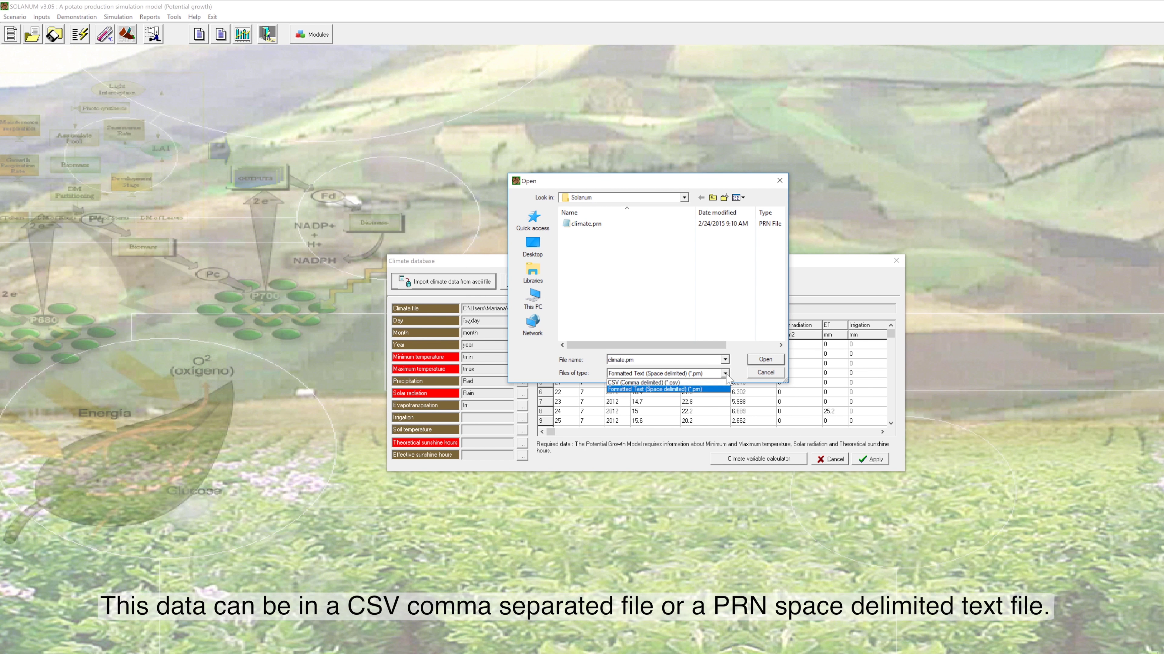
pyautogui.click(739, 370)
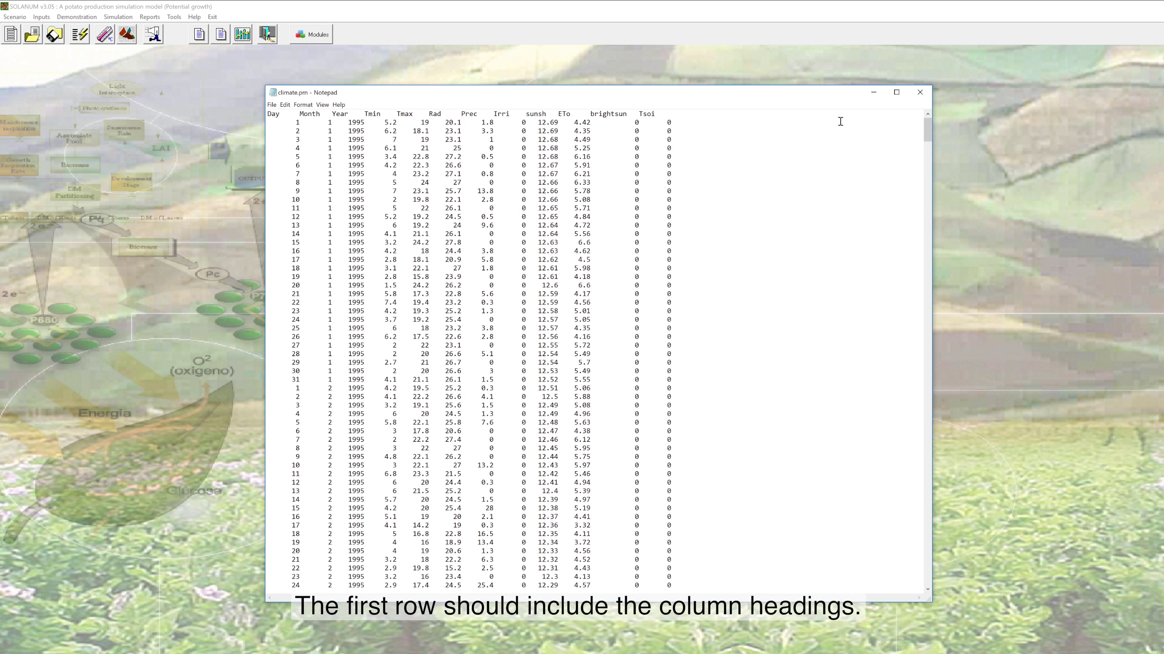
pyautogui.click(873, 93)
pyautogui.click(765, 359)
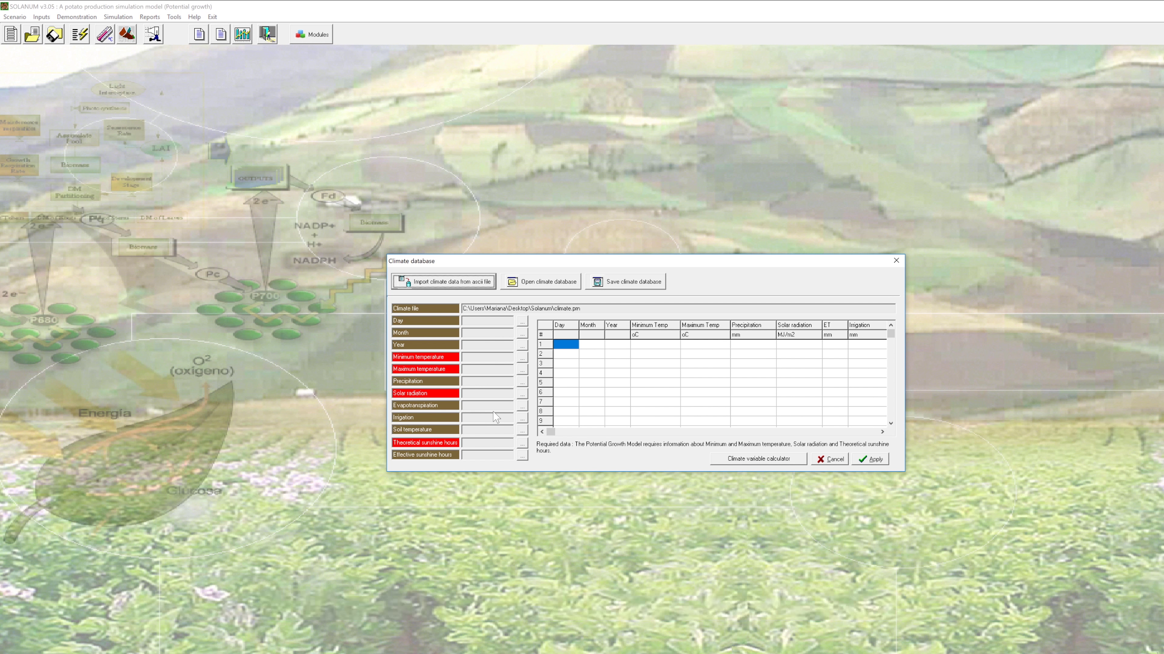
# Step: Assign the Tmin column of the imported file to the minimum temperature variable
pyautogui.click(523, 359)
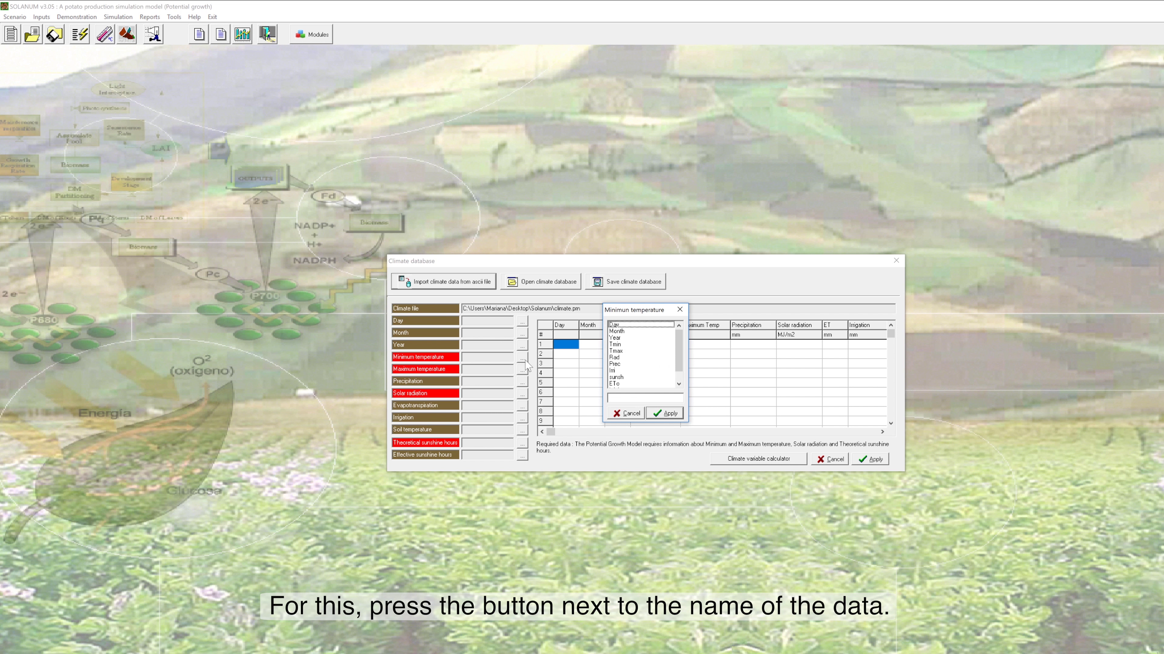
pyautogui.click(618, 345)
pyautogui.click(667, 414)
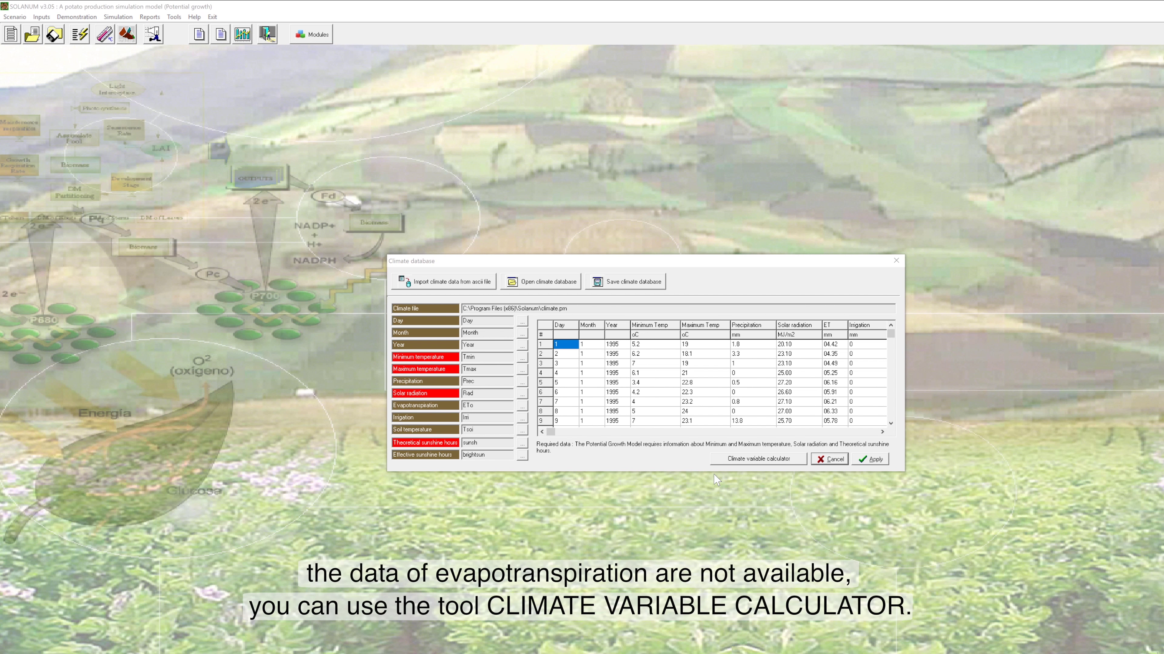
# Step: Apply the climate variable calculator's data to the climate form, and load the completed climate database into the system
pyautogui.click(718, 460)
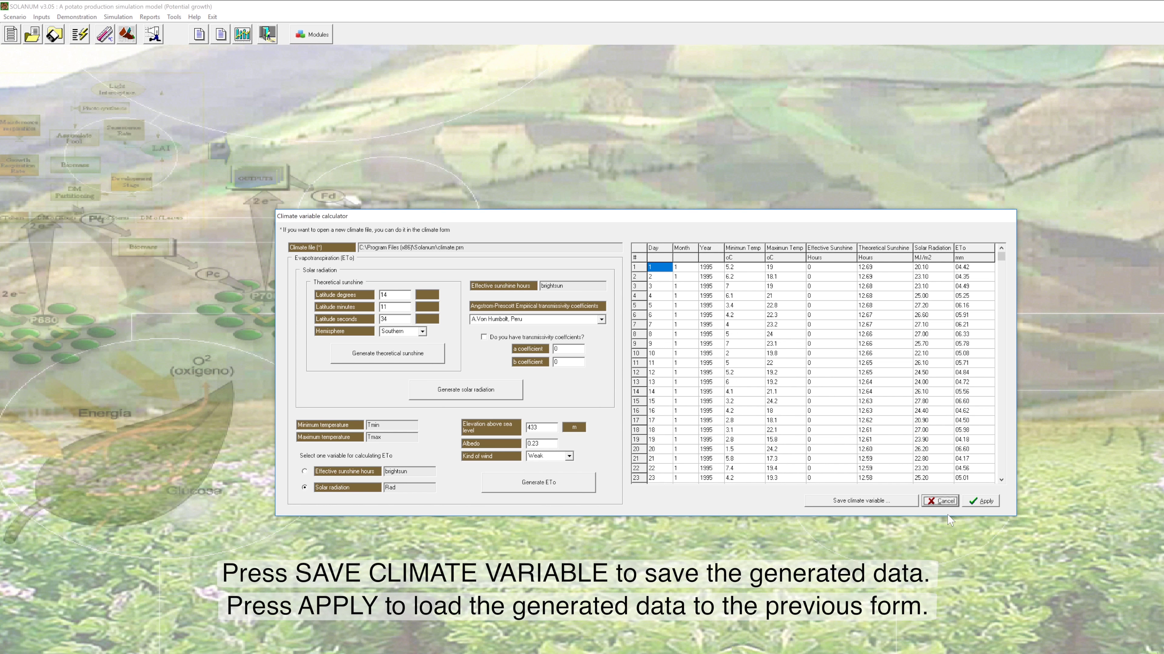
pyautogui.click(980, 500)
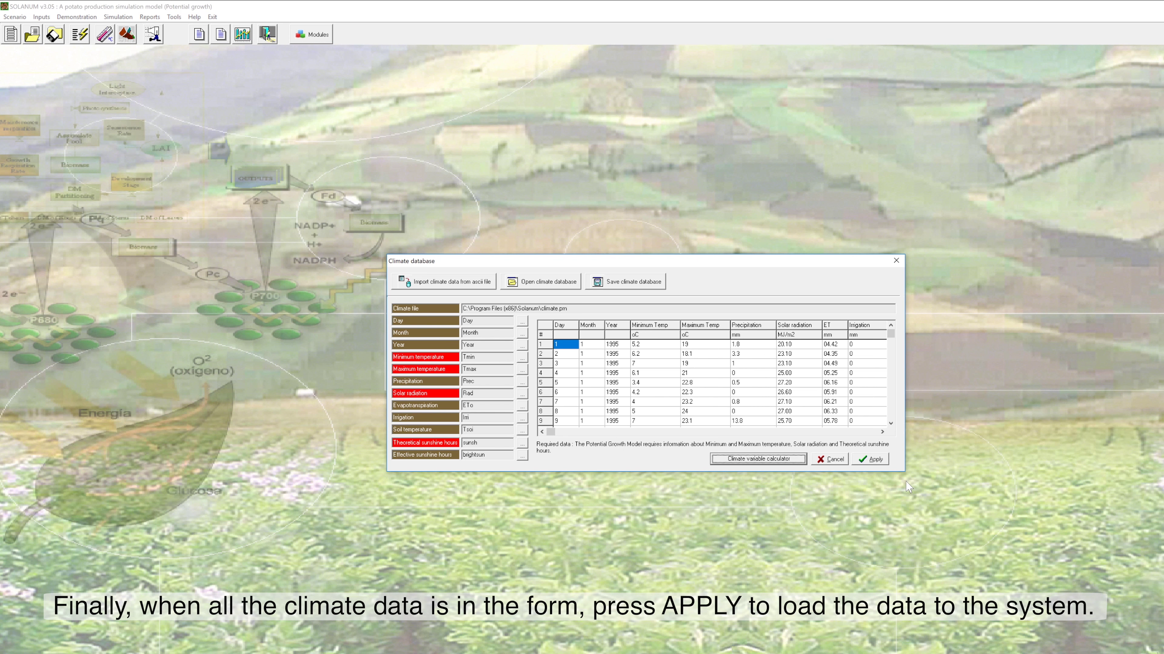
pyautogui.click(883, 463)
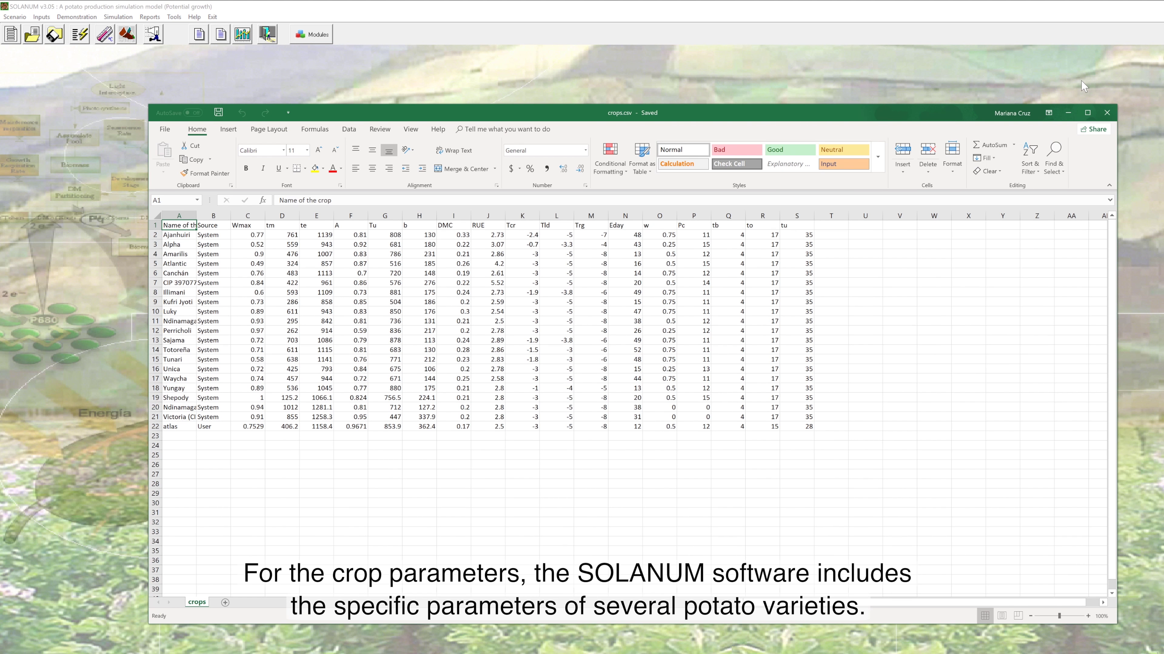
# Step: Minimise the crops.csv spreadsheet and open the crop parameters to browse the list of potato varieties
pyautogui.click(1065, 108)
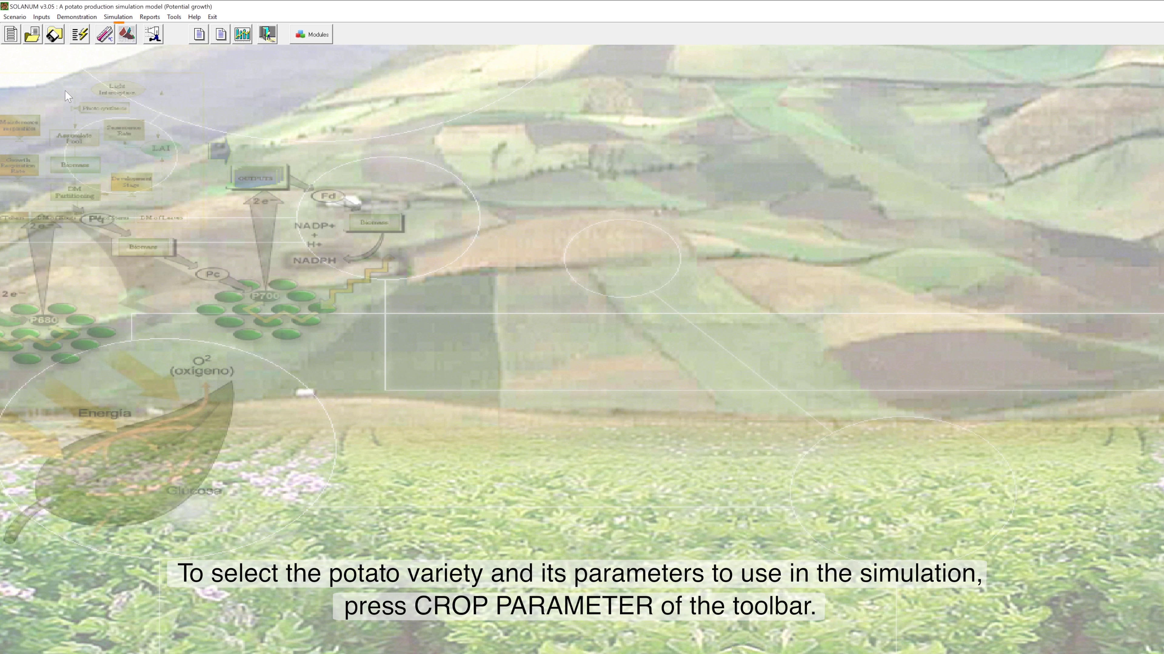
pyautogui.click(127, 40)
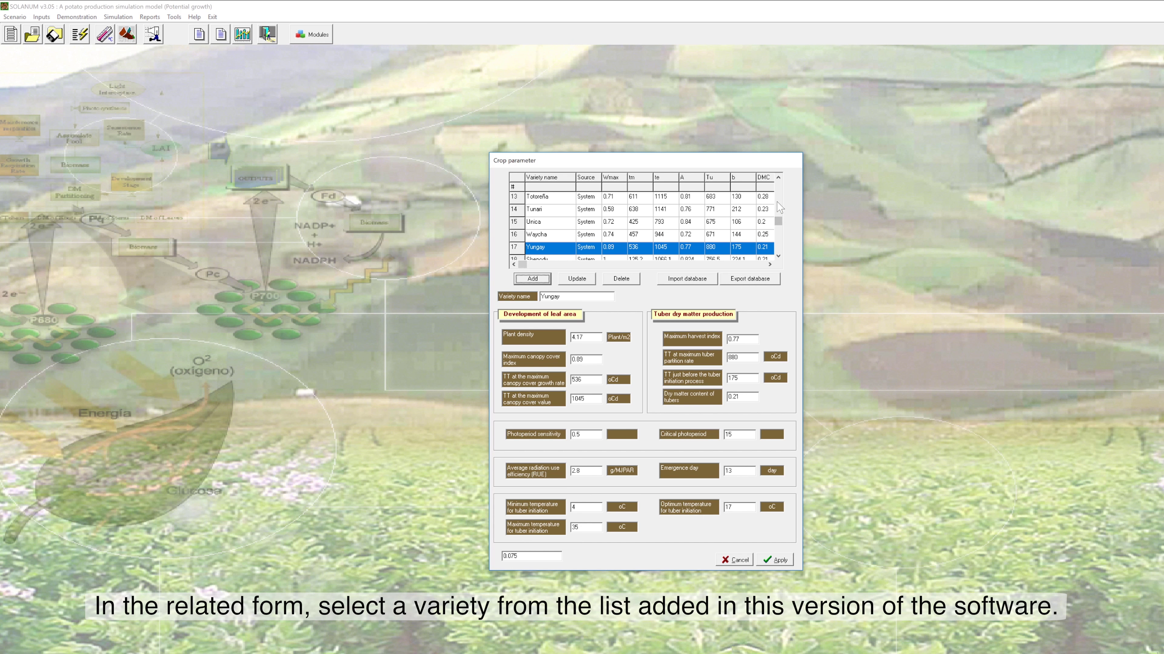
pyautogui.scroll(3, 780, 208)
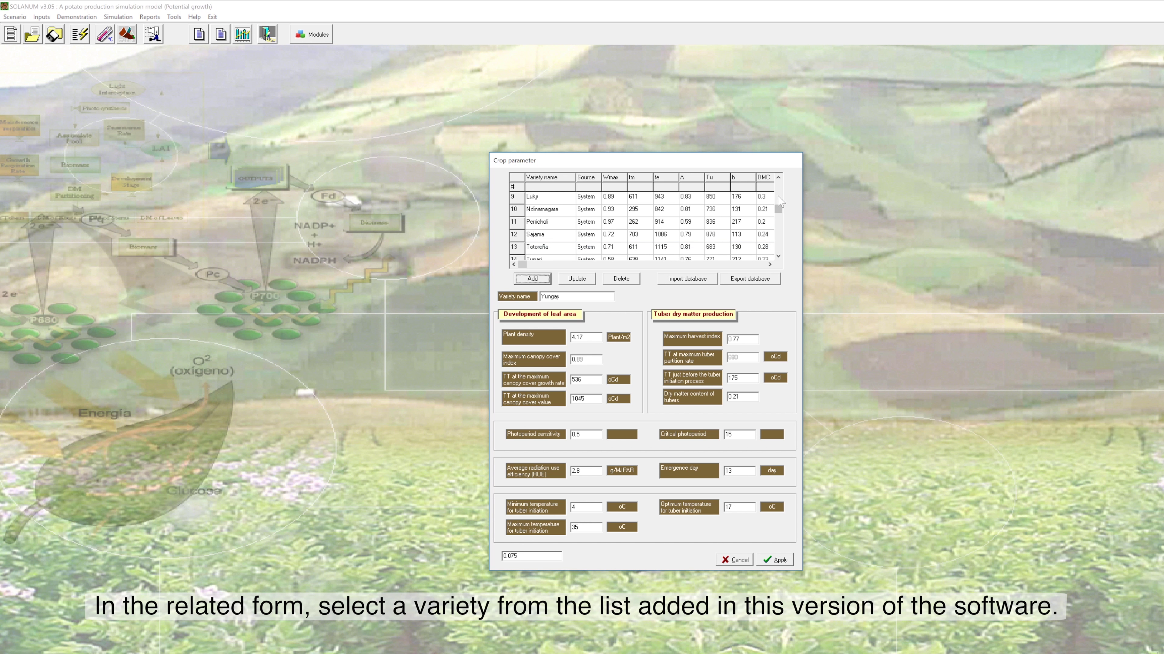
pyautogui.scroll(-3, 778, 222)
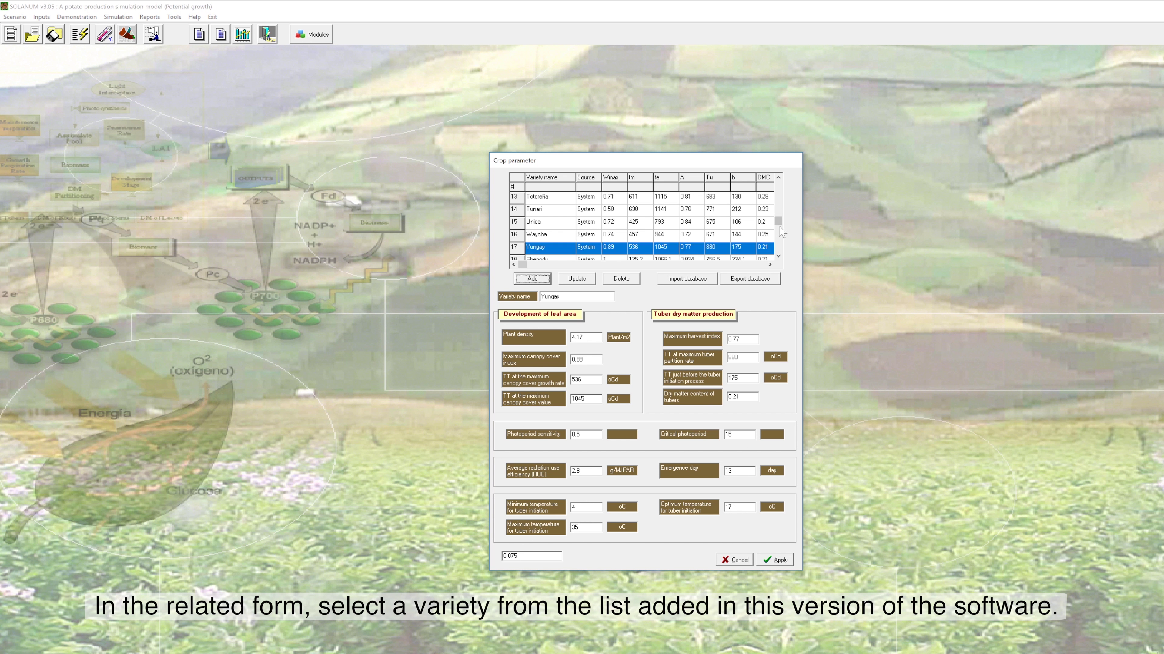
pyautogui.scroll(-2, 780, 233)
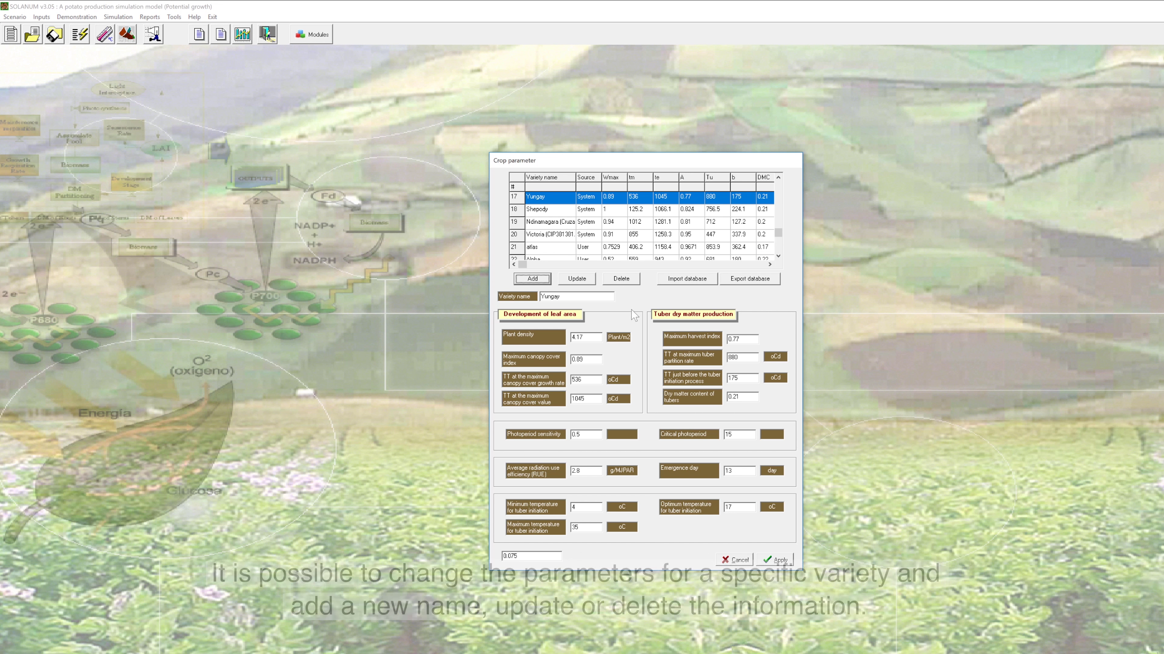
# Step: Change the plant density for the Yungay parameters to 4.12 and add them to the database as variety V1
pyautogui.click(584, 338)
pyautogui.moveTo(584, 338); pyautogui.dragTo(578, 337)
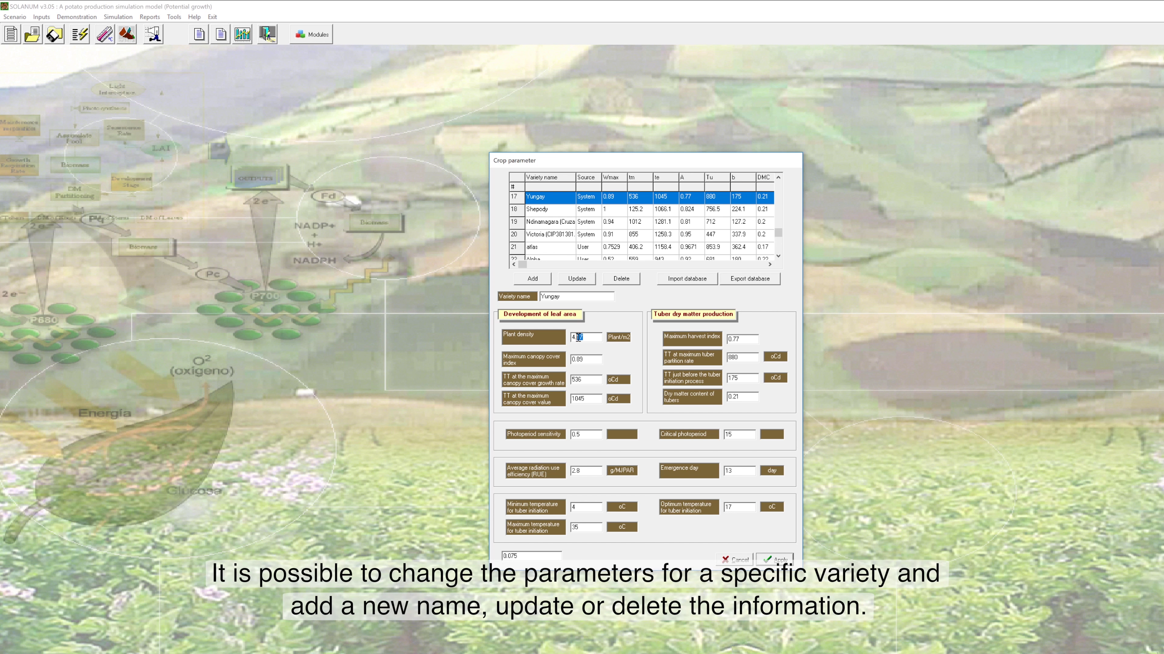
pyautogui.write('2')
pyautogui.moveTo(573, 297); pyautogui.dragTo(512, 296)
pyautogui.write('V1')
pyautogui.click(533, 279)
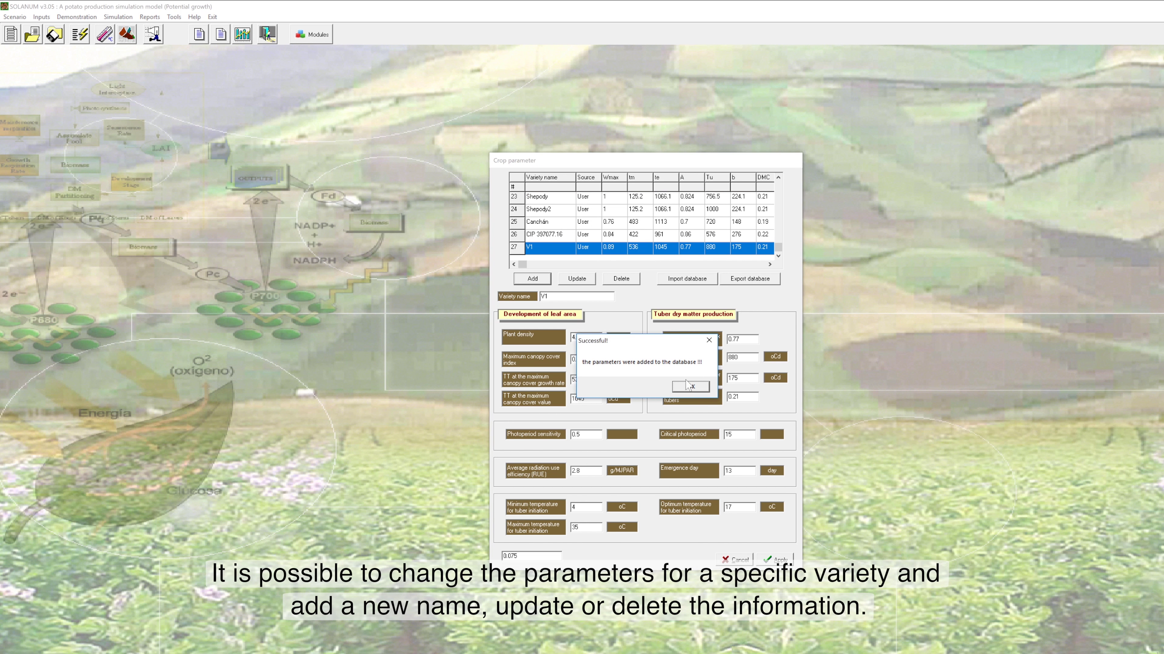
pyautogui.click(699, 386)
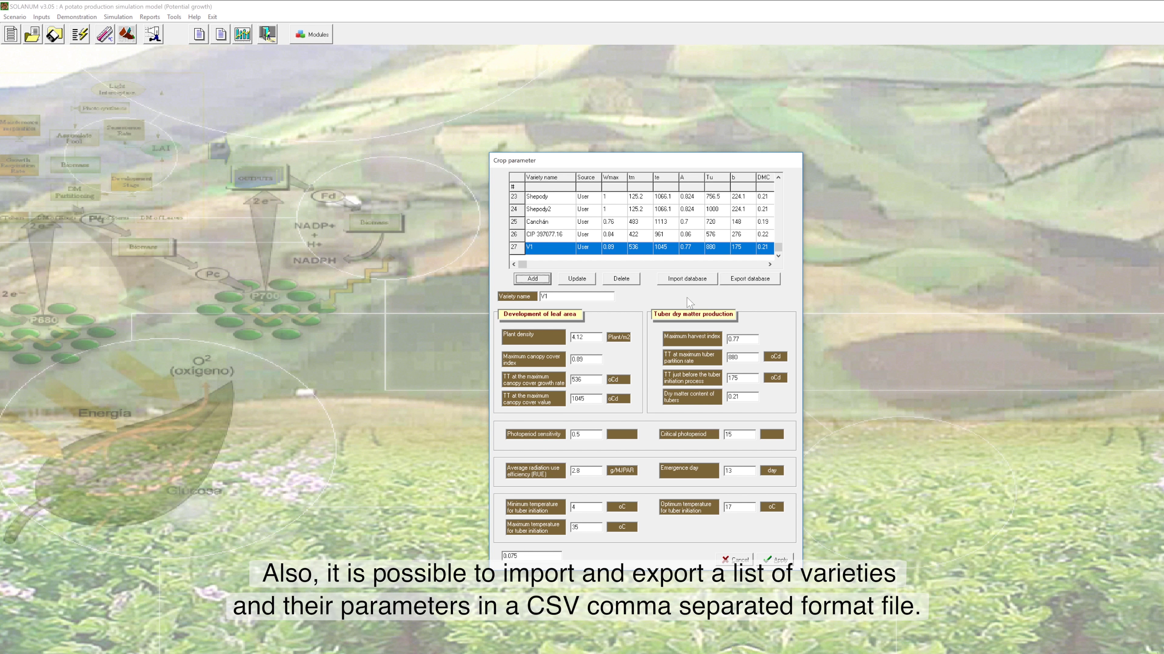
# Step: Import the Ajanhuiri variety from crops.csv into the crop database and apply the crop parameters to the system
pyautogui.click(689, 280)
pyautogui.click(631, 419)
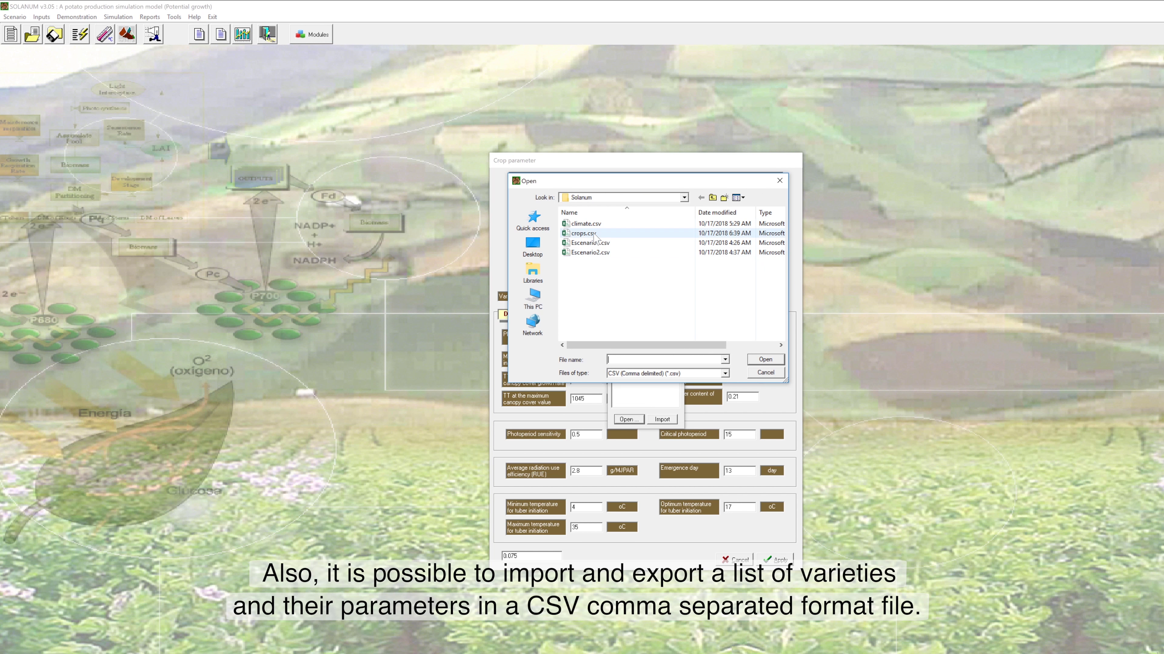
pyautogui.click(589, 233)
pyautogui.click(762, 361)
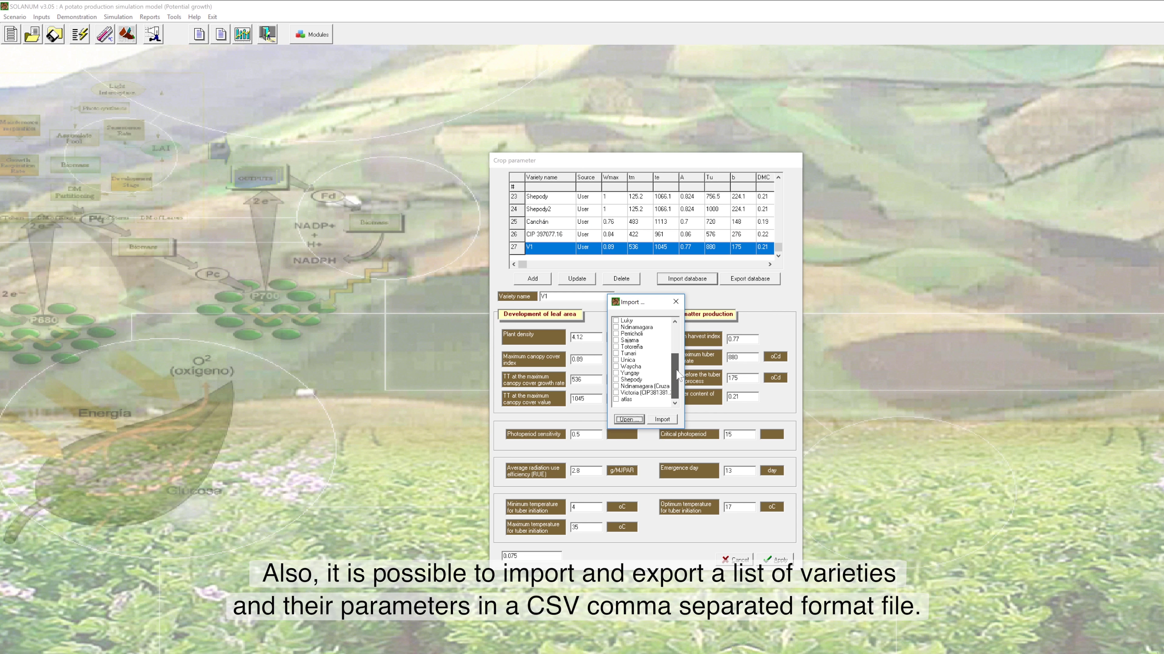
pyautogui.moveTo(676, 375); pyautogui.dragTo(676, 346)
pyautogui.click(616, 321)
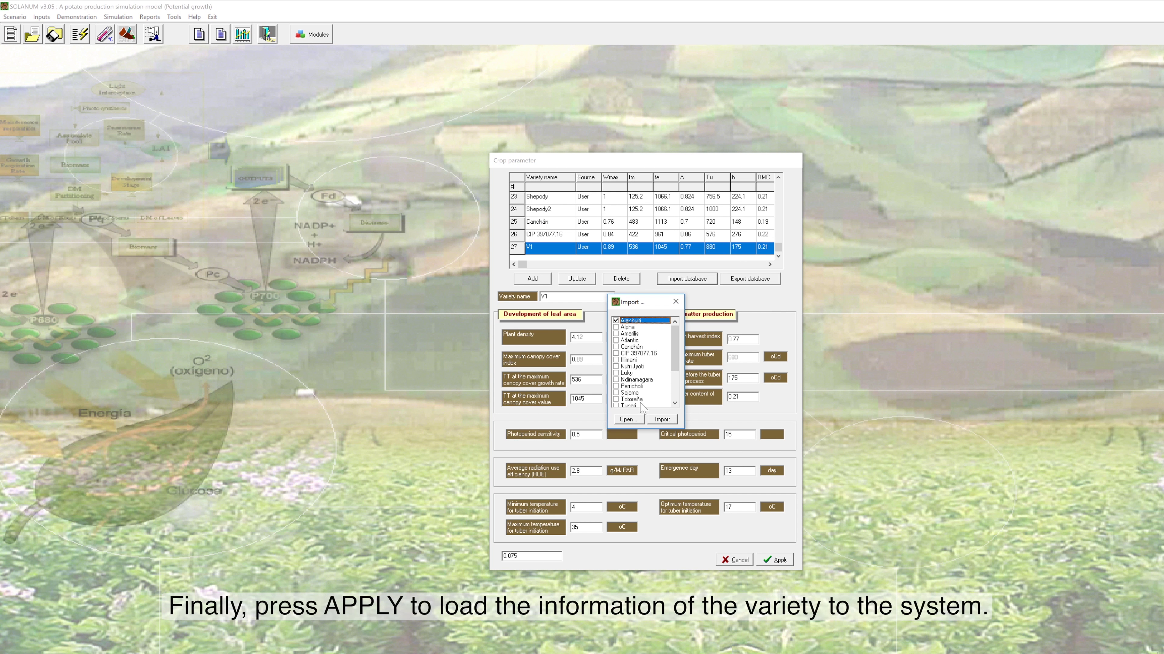
pyautogui.click(662, 421)
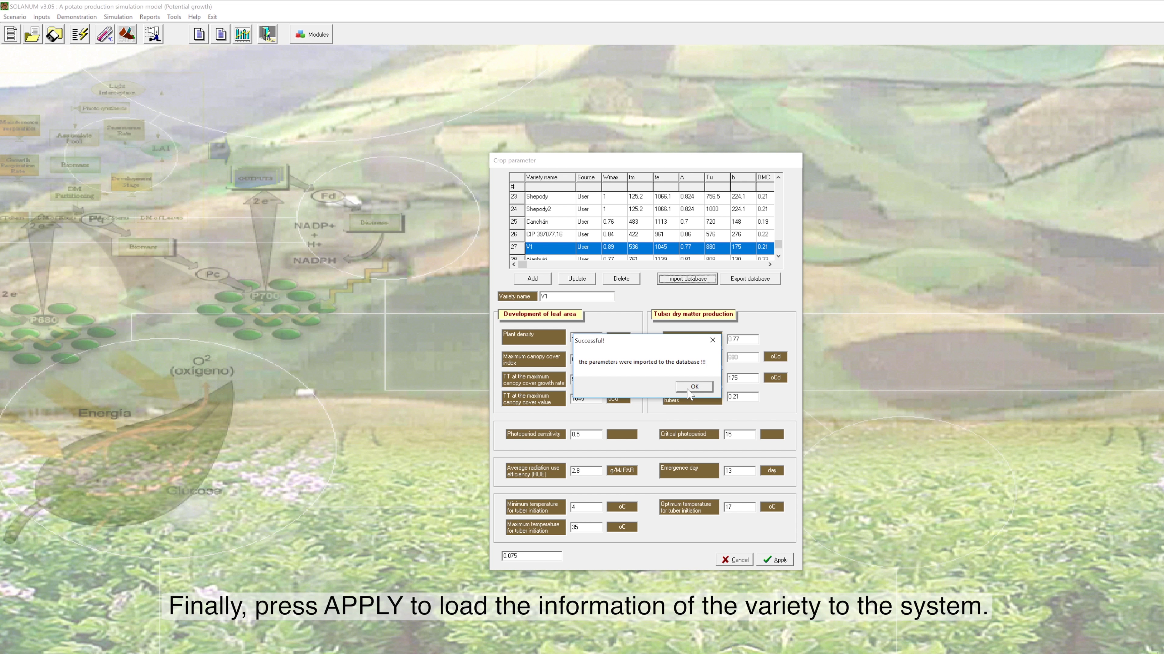
pyautogui.click(689, 389)
pyautogui.click(777, 560)
# Step: In the Parameter Calculator, set the maximum canopy cover index to 0.9, select the climate data between planting and harvest, and calculate the parameters
pyautogui.click(174, 17)
pyautogui.click(170, 40)
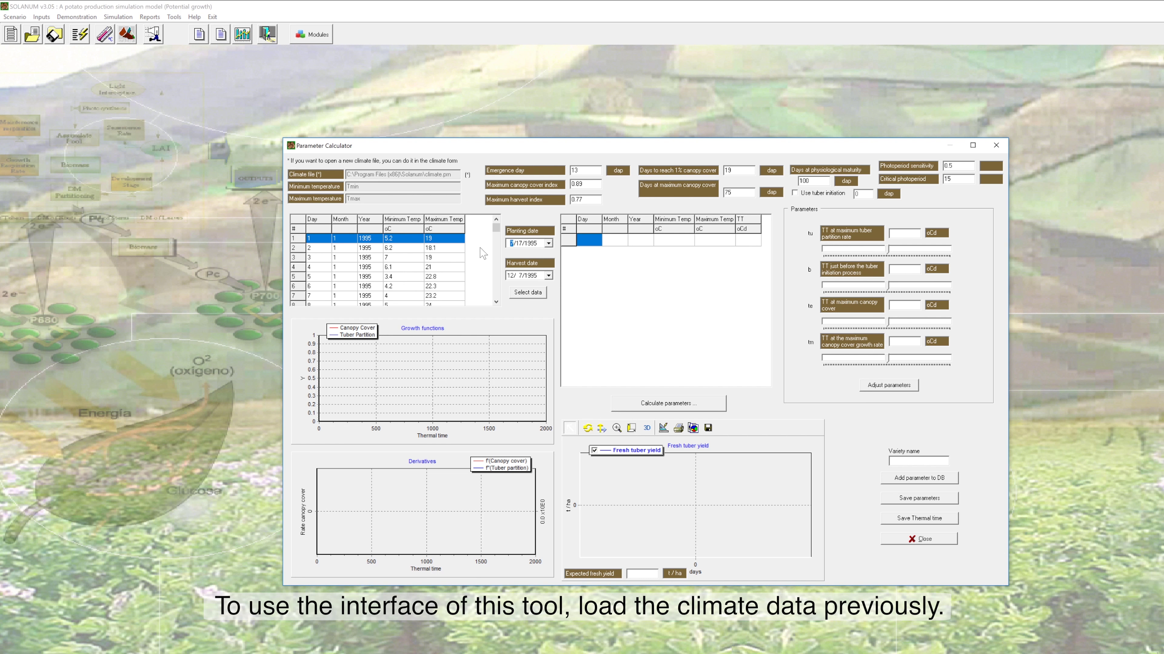
pyautogui.click(578, 184)
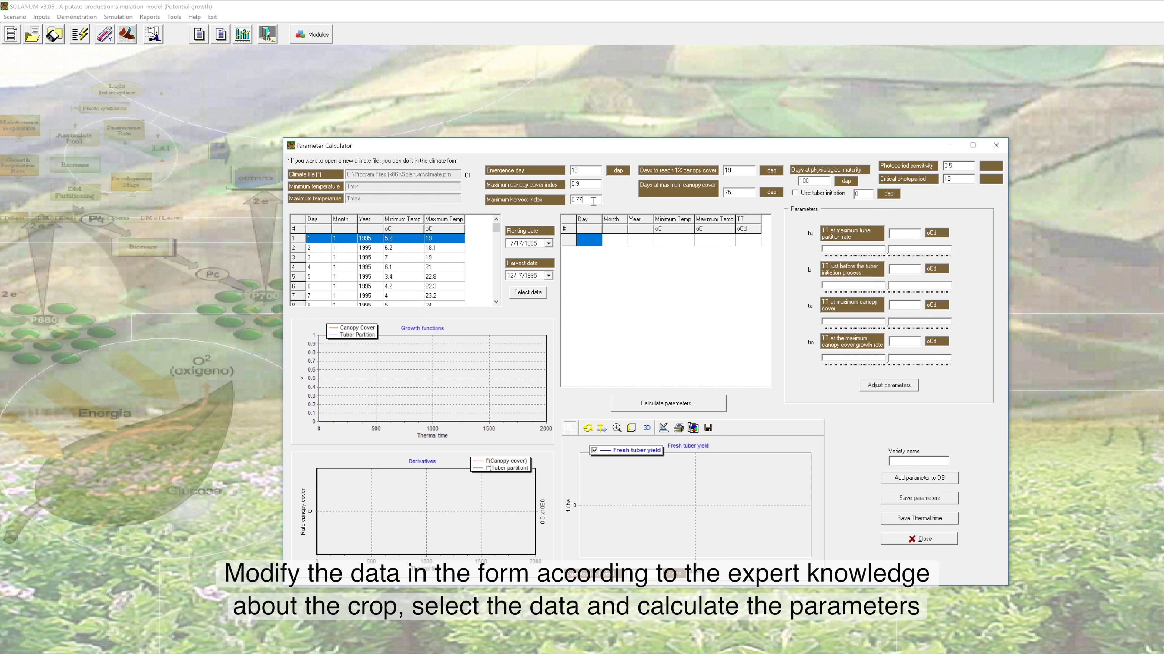
pyautogui.click(515, 294)
pyautogui.click(641, 407)
# Step: Lower the thermal time at the maximum canopy cover growth rate to 459 and adjust the calculated parameters
pyautogui.click(885, 360)
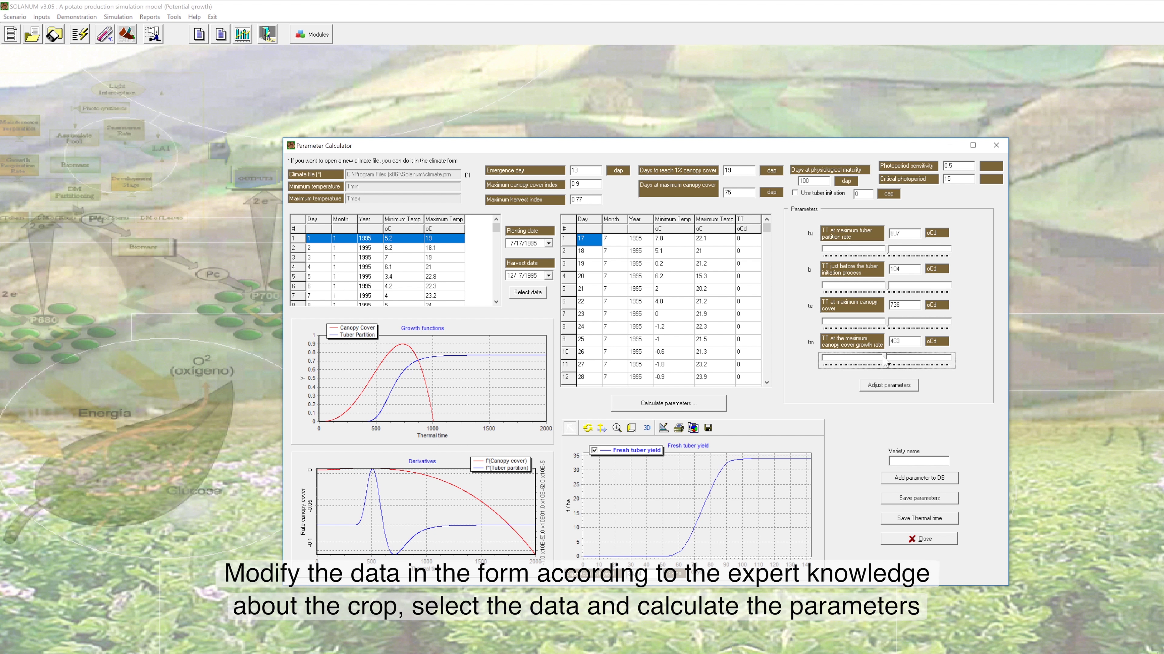
pyautogui.moveTo(885, 360); pyautogui.dragTo(876, 360)
pyautogui.click(888, 385)
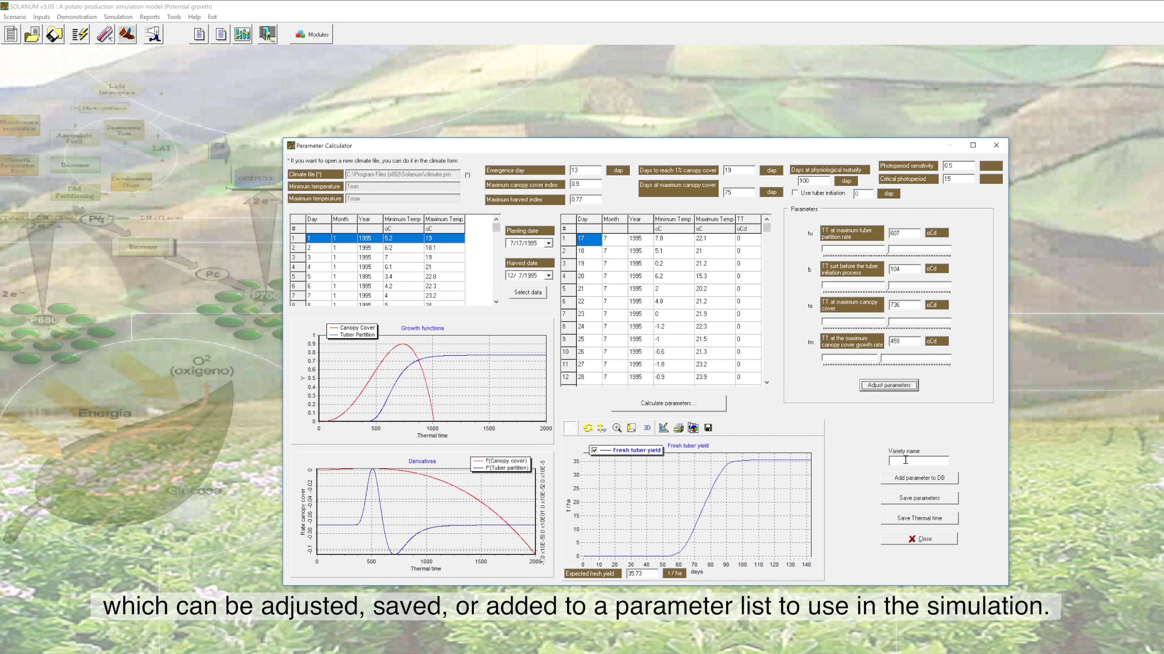
# Step: Add the adjusted parameters to the database under the variety name V3 and close the Parameter Calculator
pyautogui.click(905, 460)
pyautogui.write('V3')
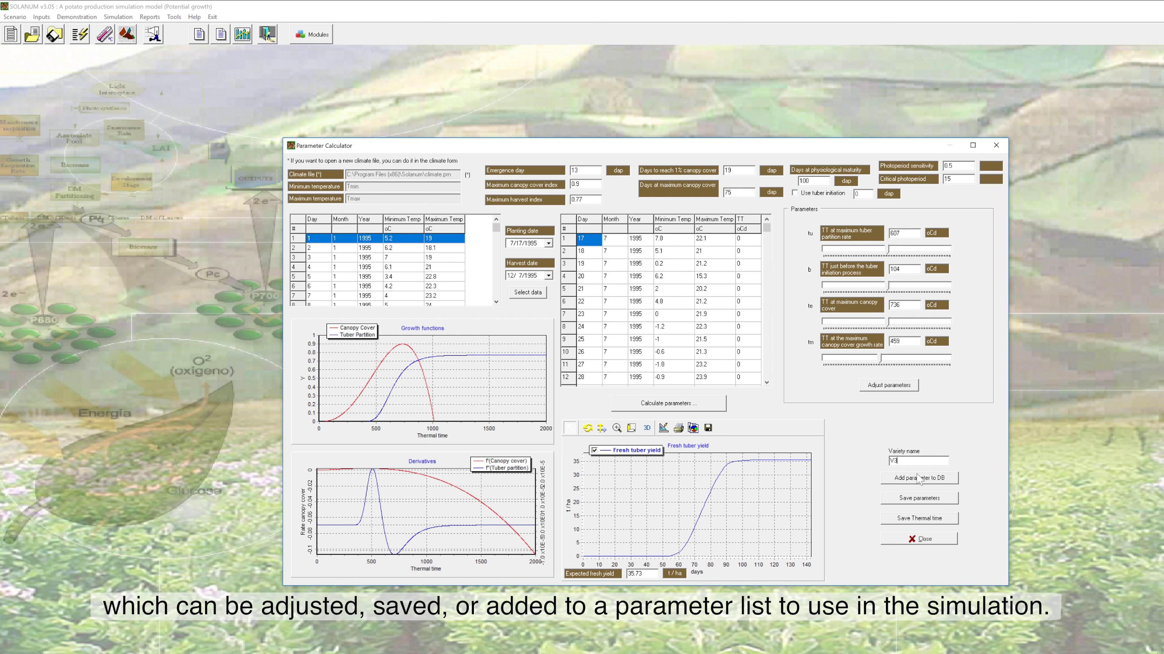
pyautogui.click(919, 478)
pyautogui.press('Return')
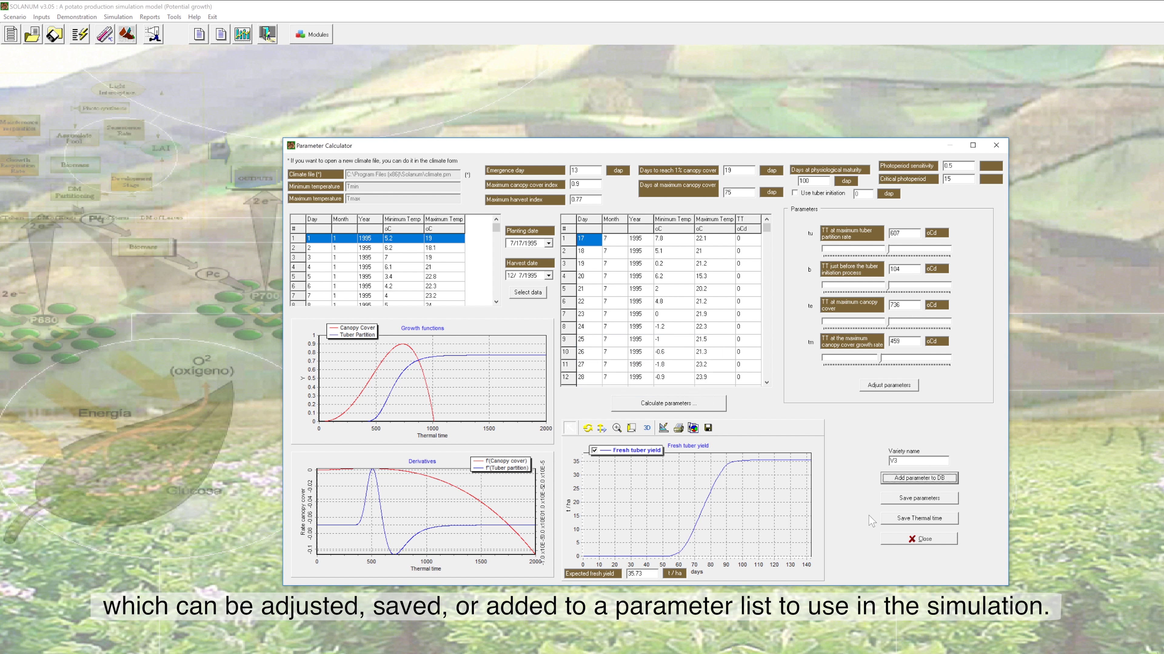
pyautogui.click(893, 541)
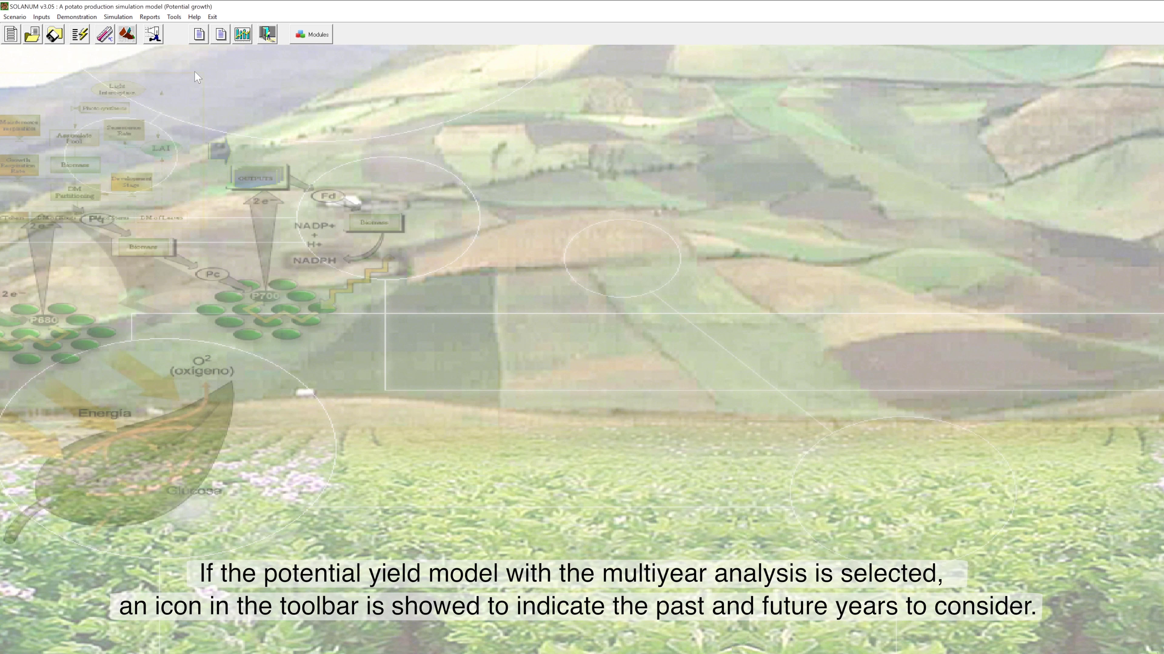
# Step: Enable multi-year analysis for the Potential Growth model and apply 1995 and 1996 as past years and 1997 as the future year
pyautogui.click(309, 37)
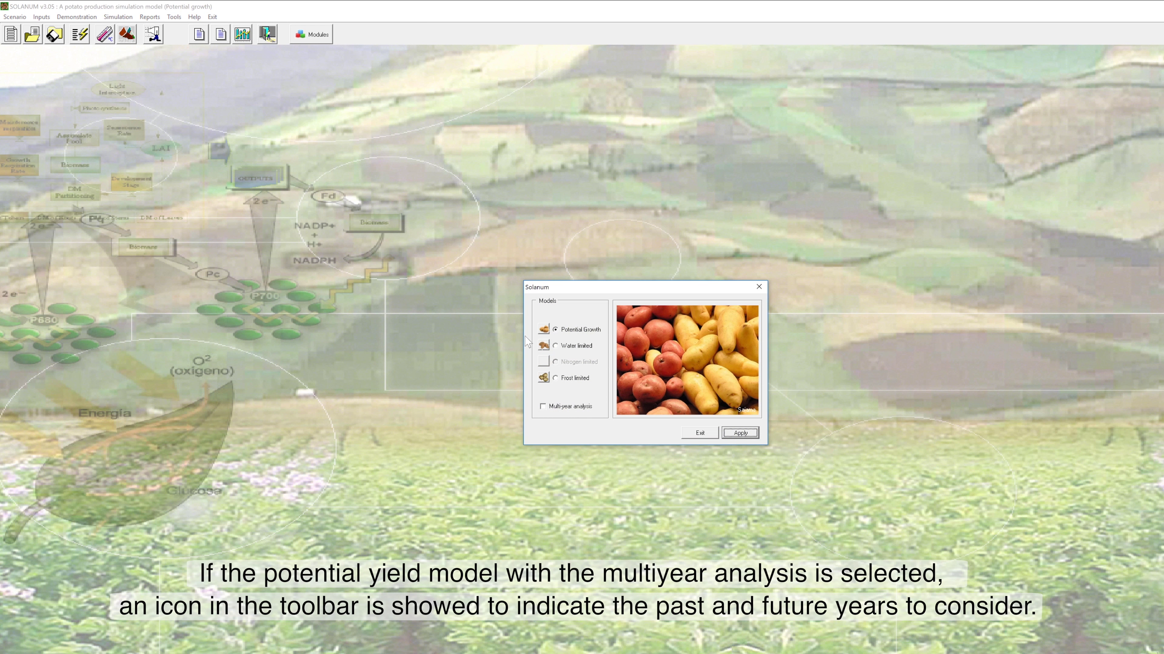
pyautogui.click(543, 407)
pyautogui.click(733, 435)
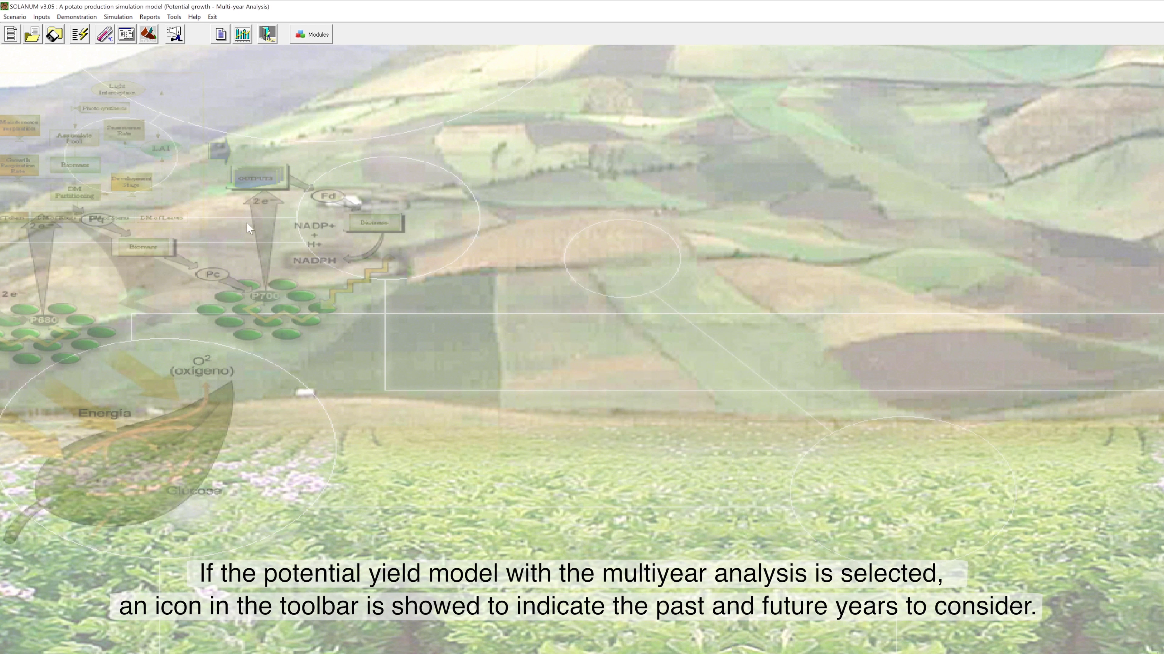
pyautogui.click(125, 35)
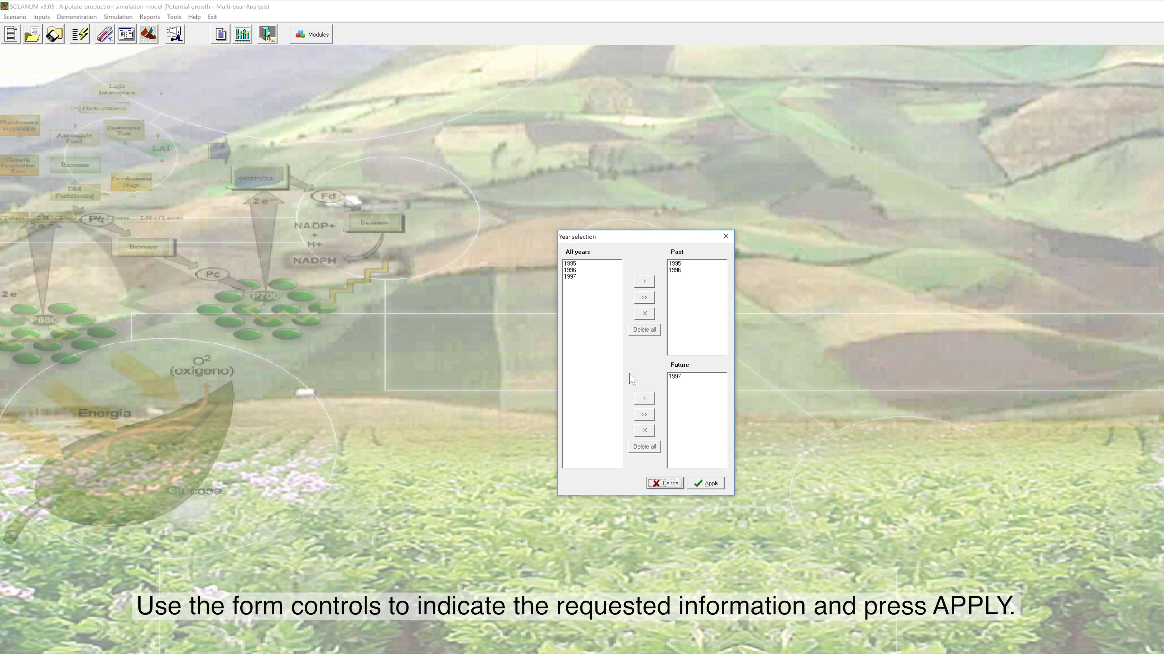
pyautogui.click(706, 483)
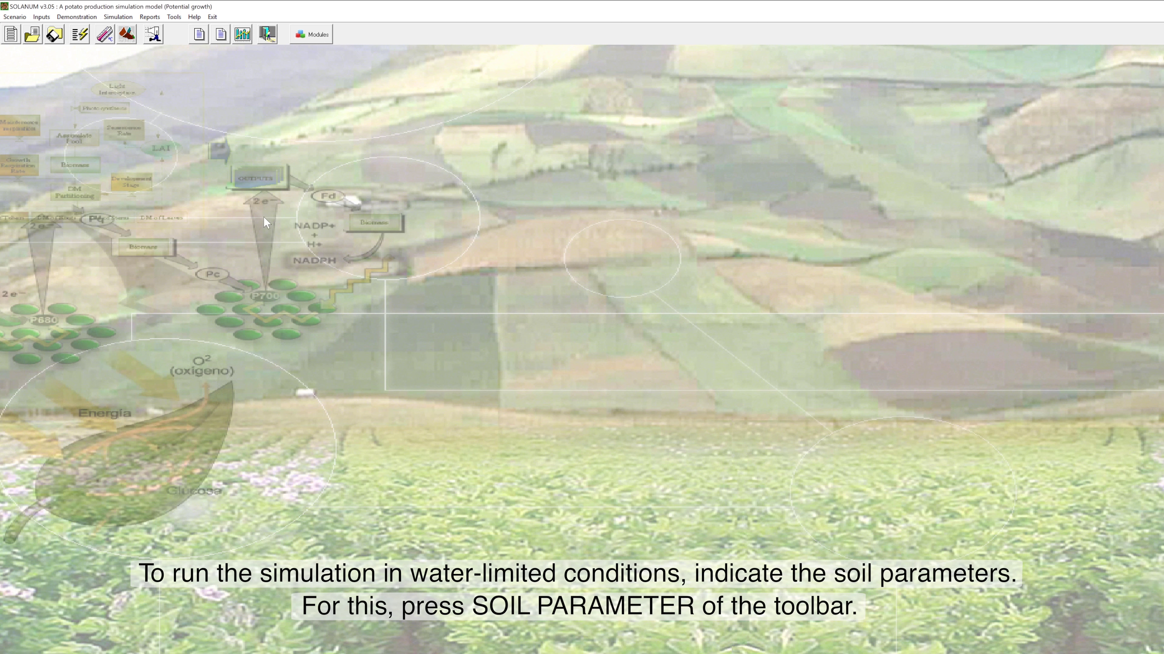
# Step: Switch the simulation model from Potential Growth to Water limited
pyautogui.click(300, 37)
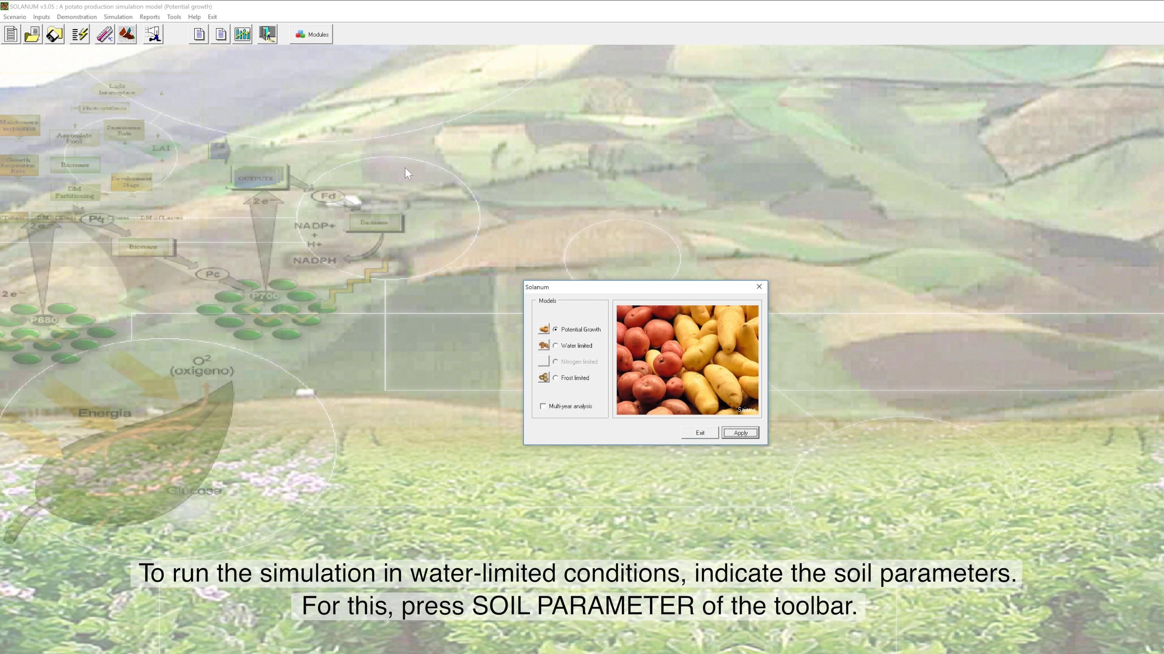
pyautogui.click(556, 347)
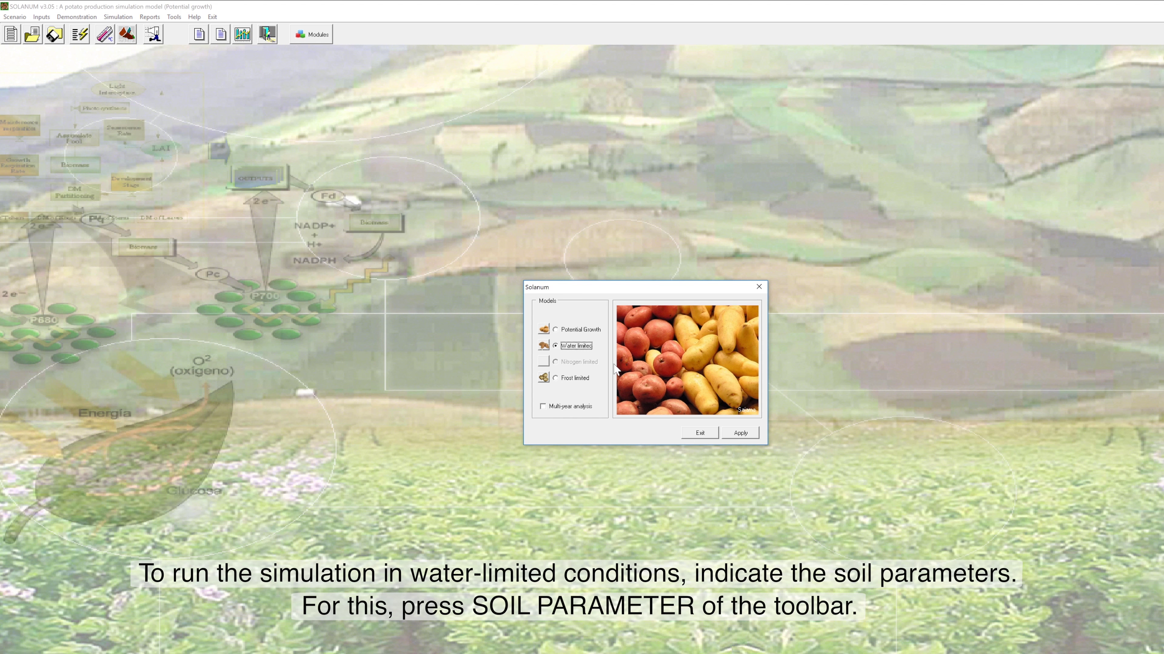
pyautogui.click(734, 437)
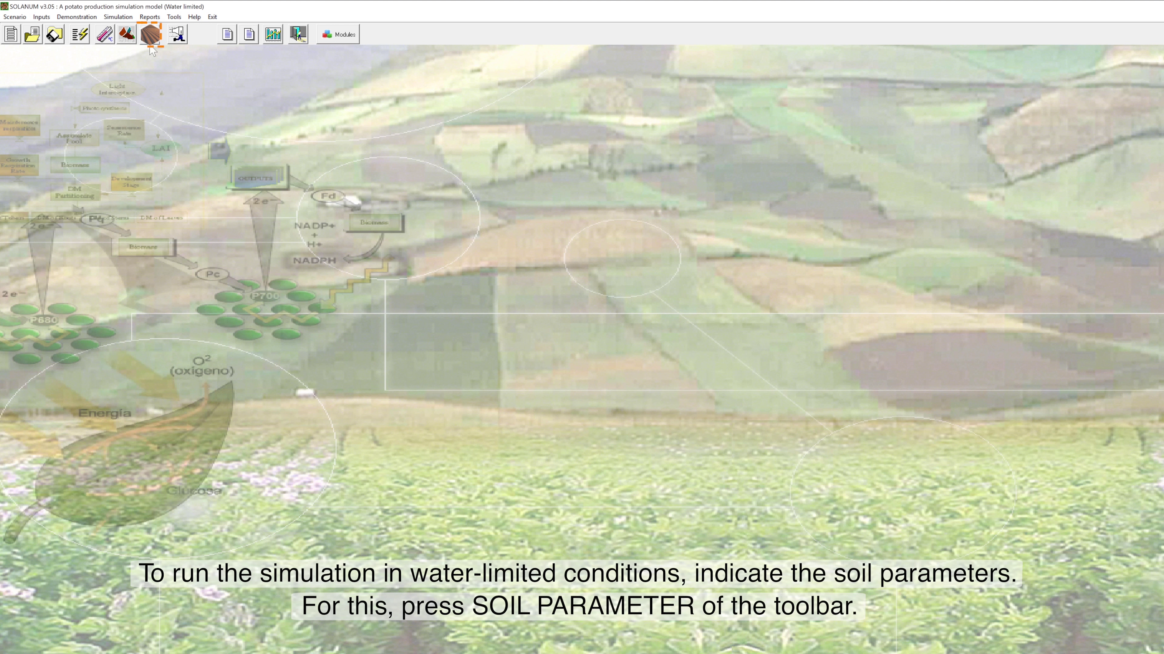
# Step: Set the soil texture to Loam and apply the soil parameters to the system
pyautogui.click(150, 37)
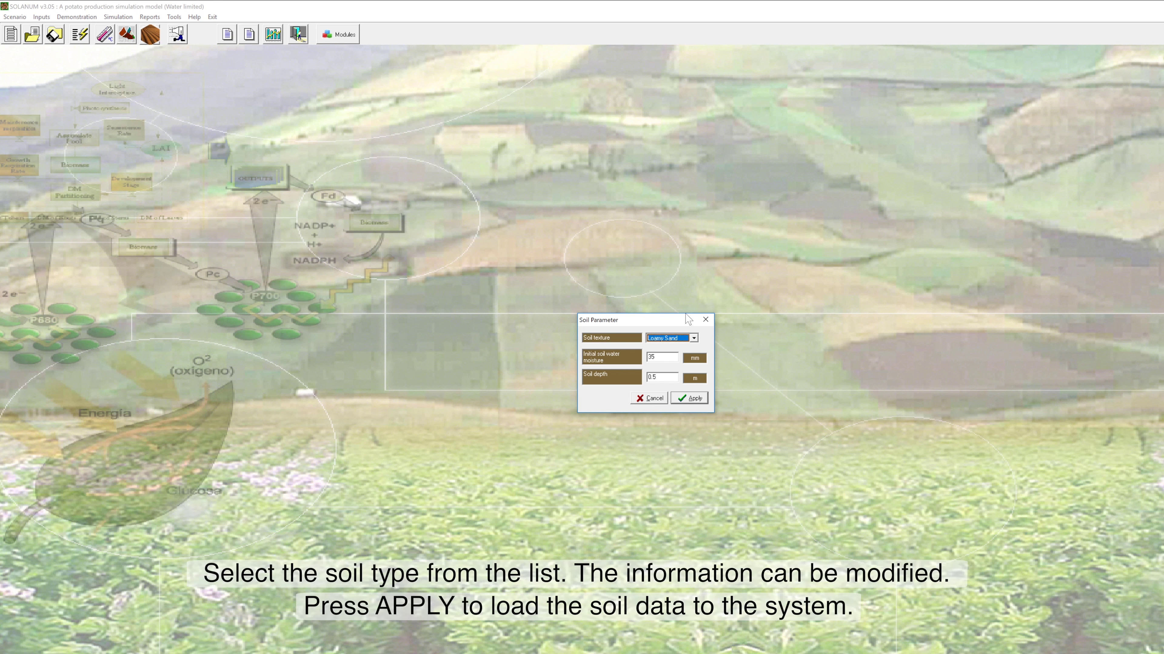
pyautogui.click(693, 339)
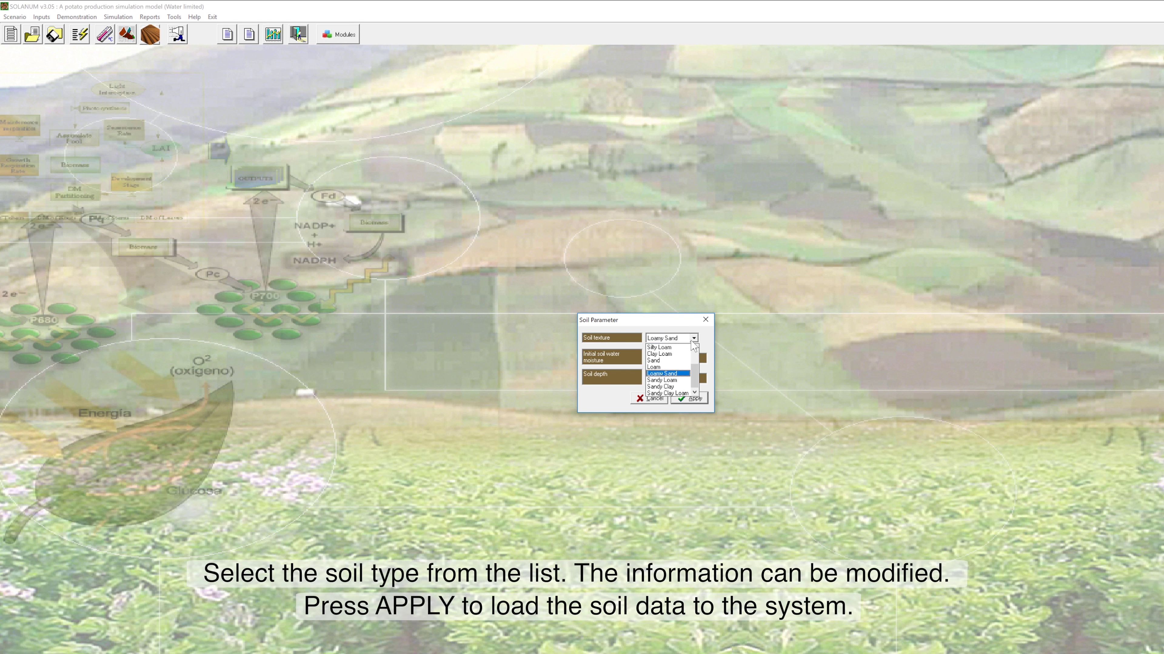
pyautogui.click(679, 367)
pyautogui.moveTo(659, 357); pyautogui.dragTo(651, 356)
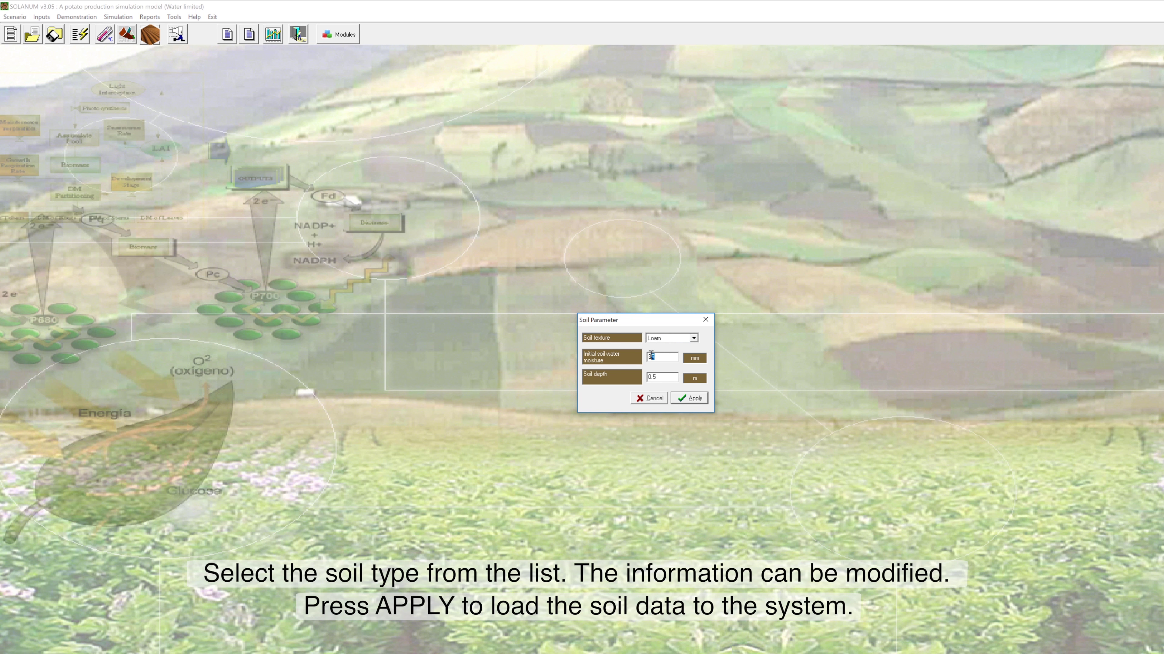
pyautogui.click(679, 397)
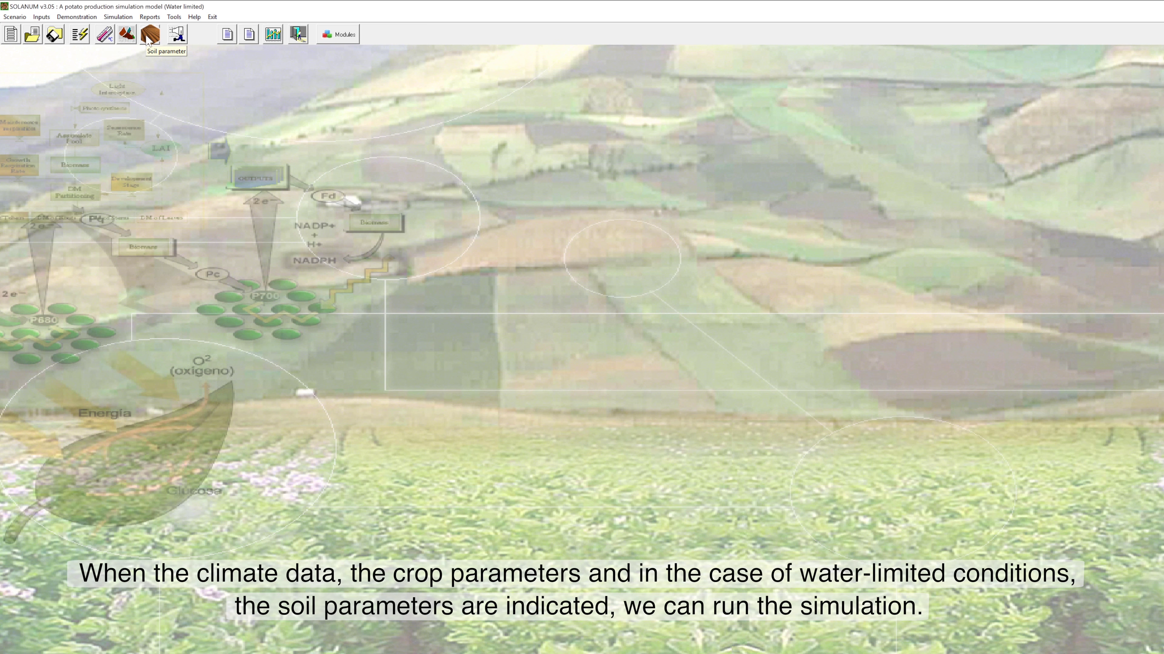
# Step: Run the water-limited simulation for Lima-Peru with planting on 17 July 1995, a simulation time of 144 days and 20 runs
pyautogui.click(176, 40)
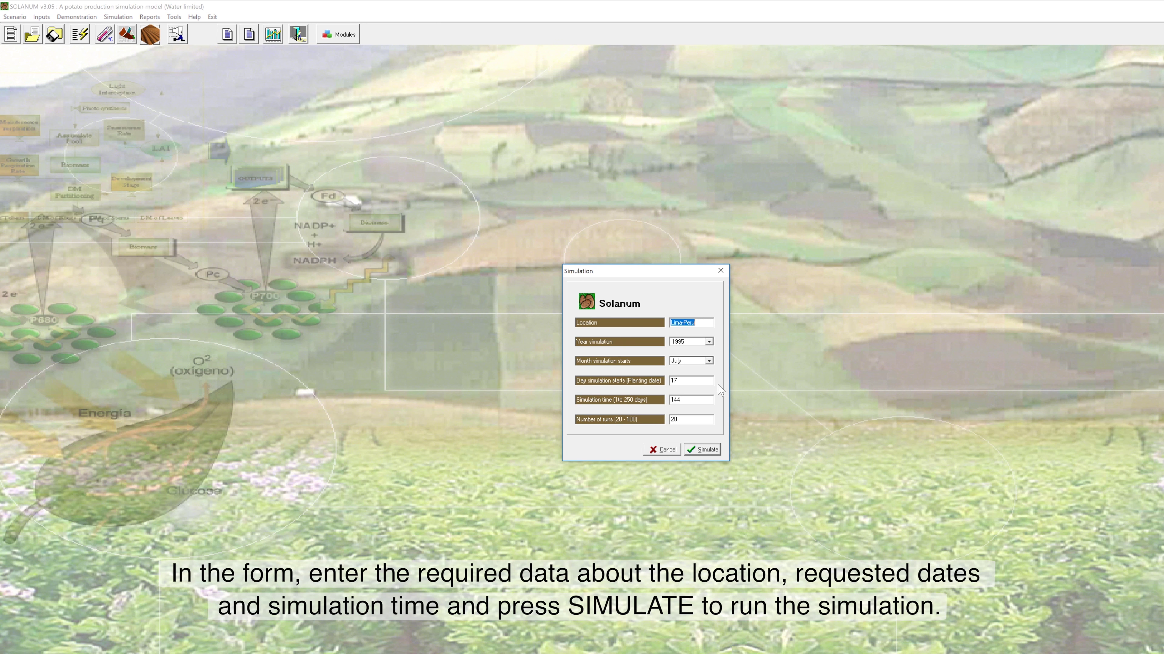
pyautogui.click(700, 451)
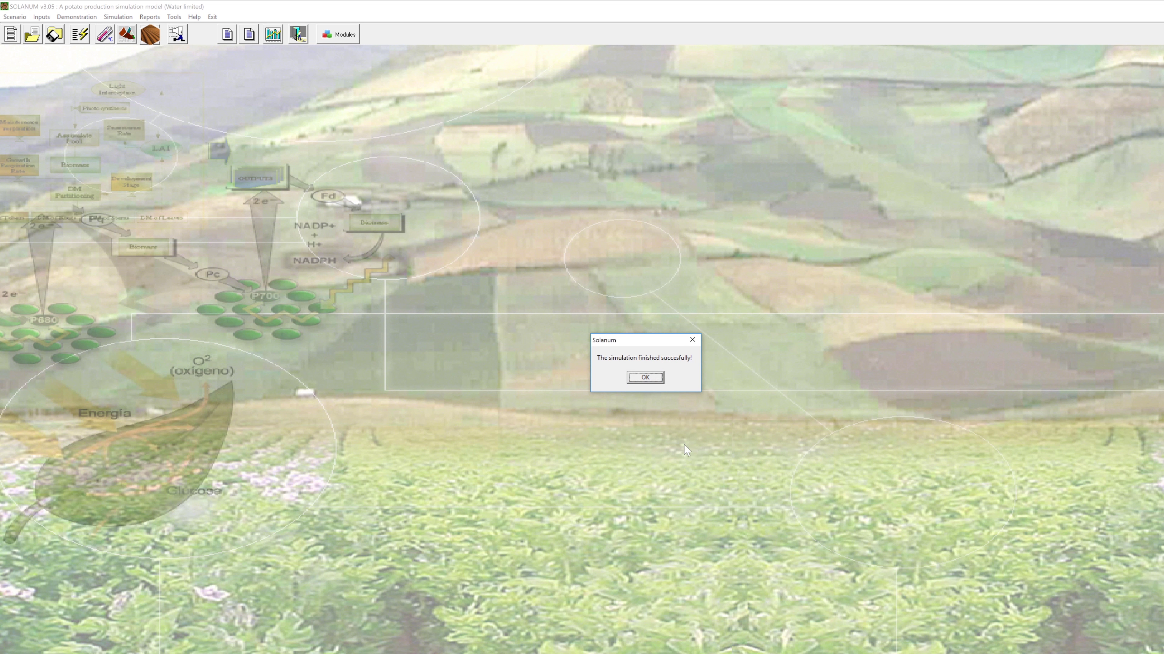
pyautogui.click(643, 381)
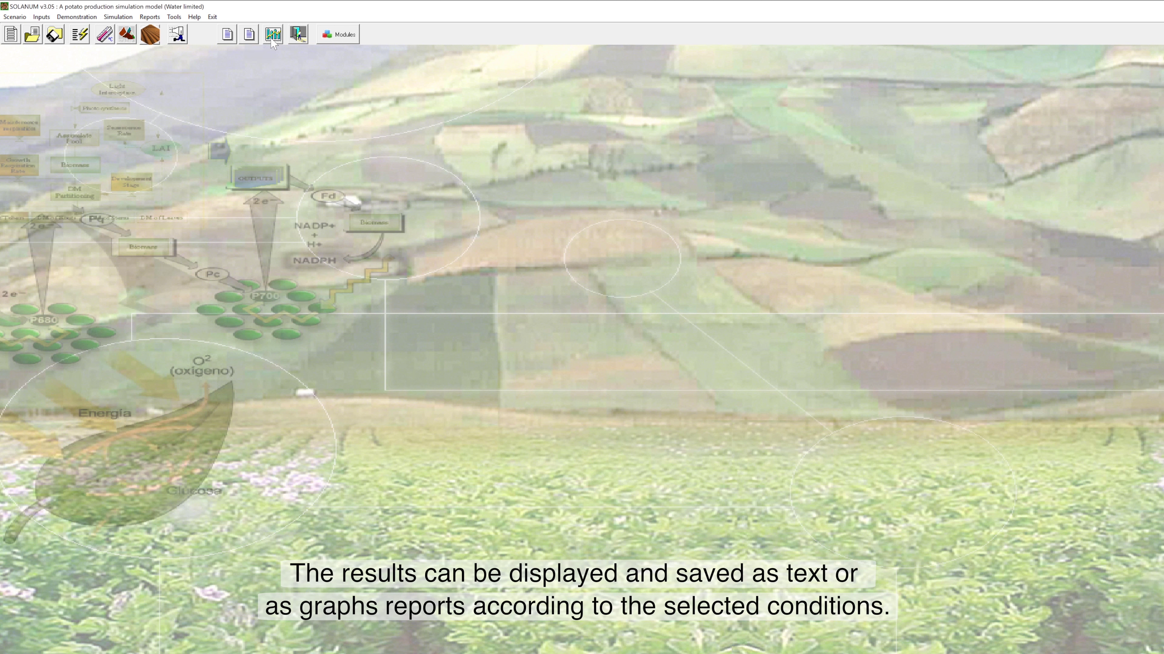
# Step: Open the menu of text reports for the simulation results
pyautogui.click(229, 37)
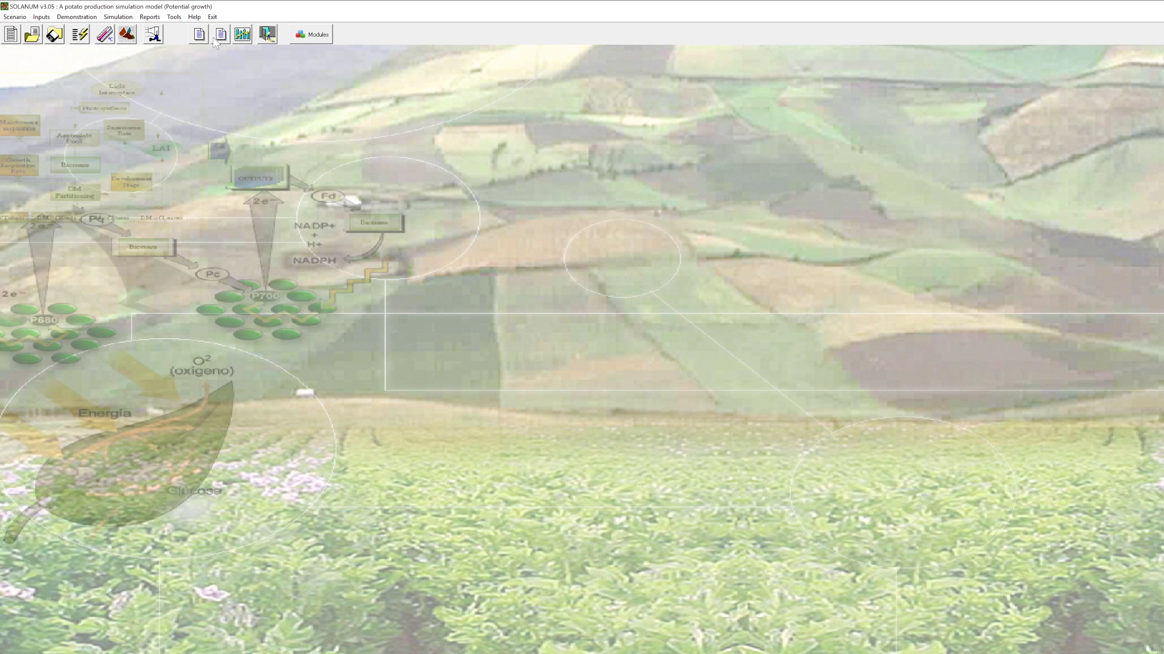
pyautogui.click(213, 35)
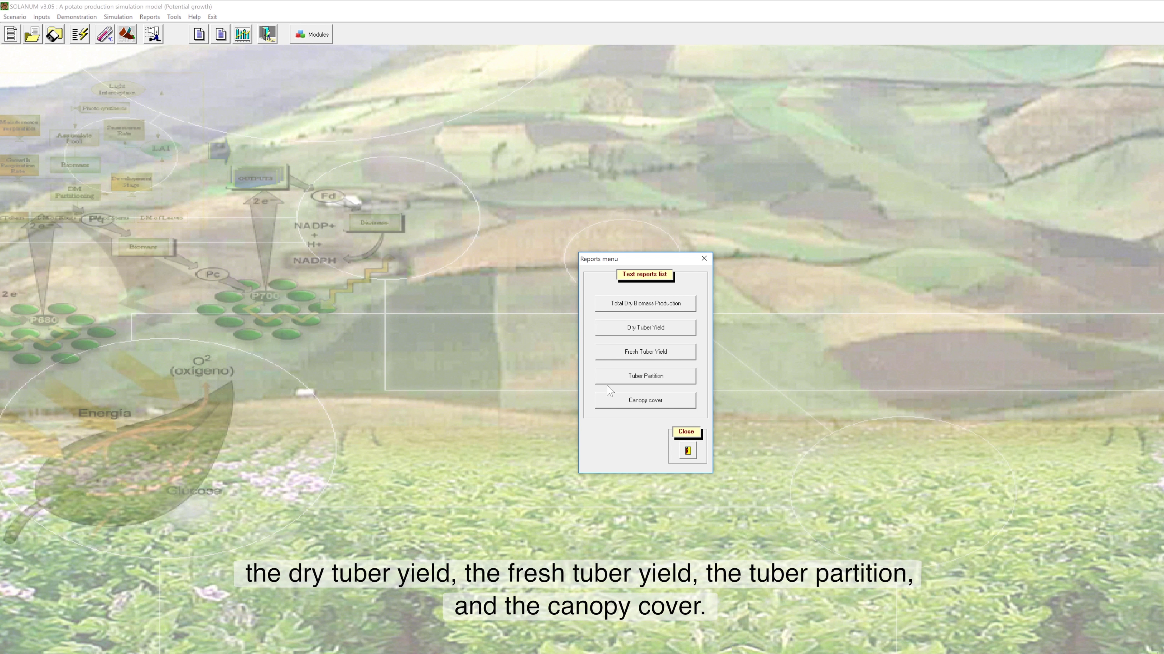
# Step: Enable multi-year analysis for the Potential Growth model and view the text report of fresh tuber yield by year
pyautogui.click(688, 452)
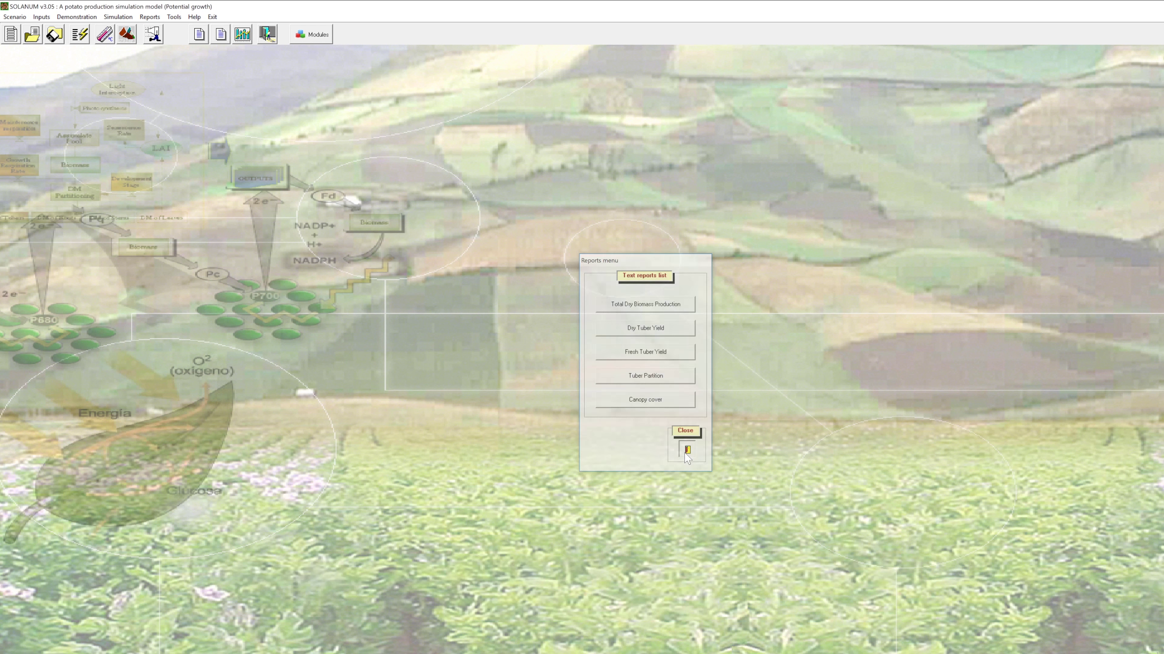
pyautogui.click(304, 36)
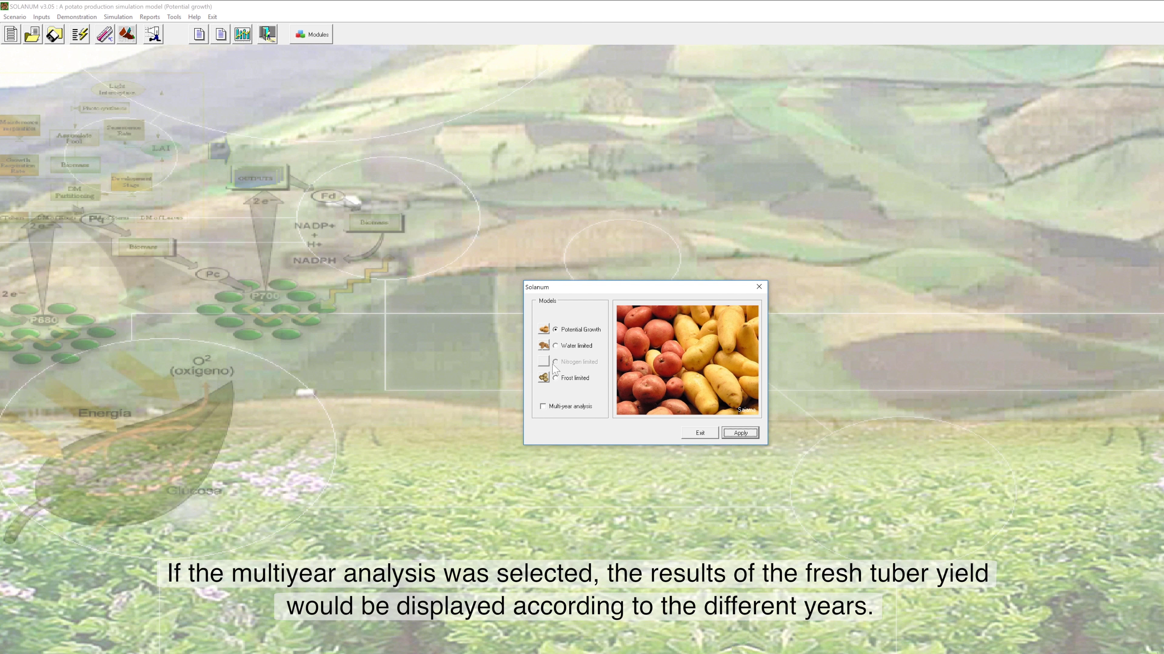
pyautogui.click(543, 407)
pyautogui.click(724, 435)
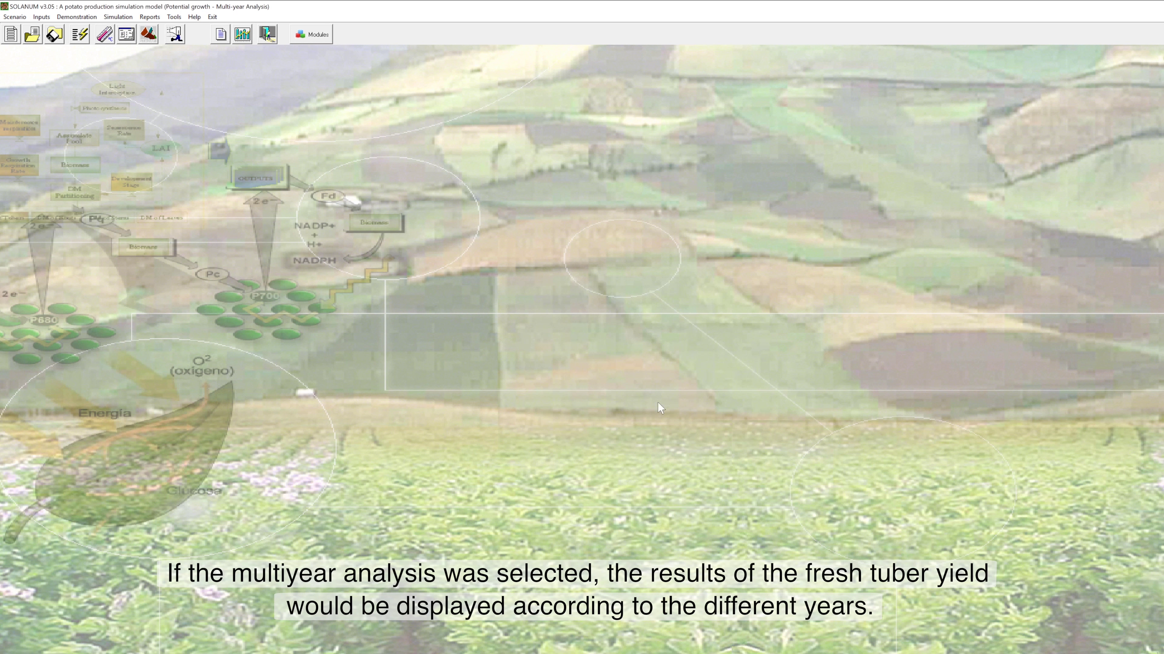
pyautogui.click(225, 38)
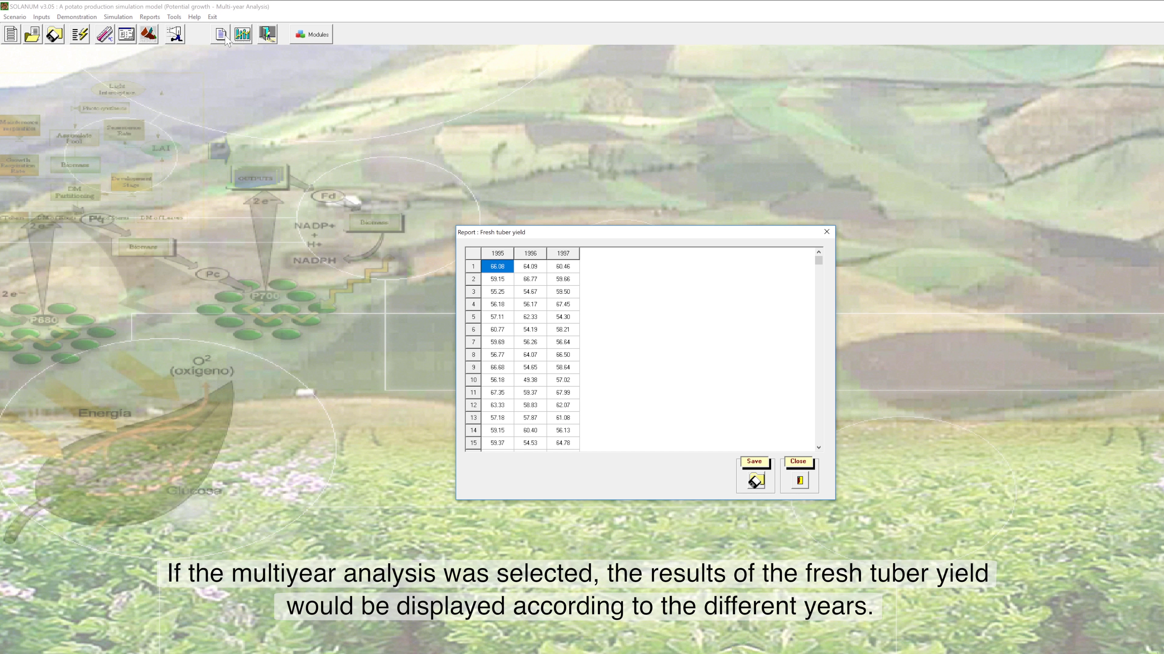
pyautogui.click(800, 480)
# Step: View the box plot graphs for past and future scenarios and for past scenarios by year
pyautogui.click(243, 34)
pyautogui.click(645, 310)
pyautogui.click(819, 245)
pyautogui.click(639, 338)
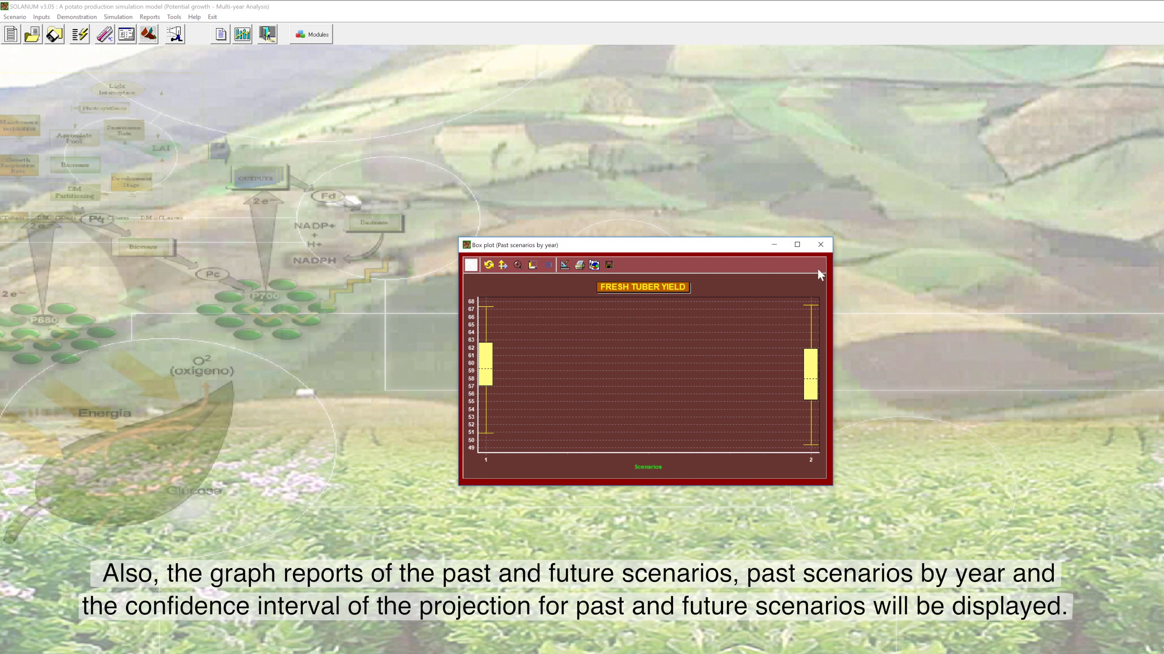
pyautogui.click(820, 245)
# Step: View the graphs of the projection's confidence interval for past scenarios and for future scenarios
pyautogui.click(676, 359)
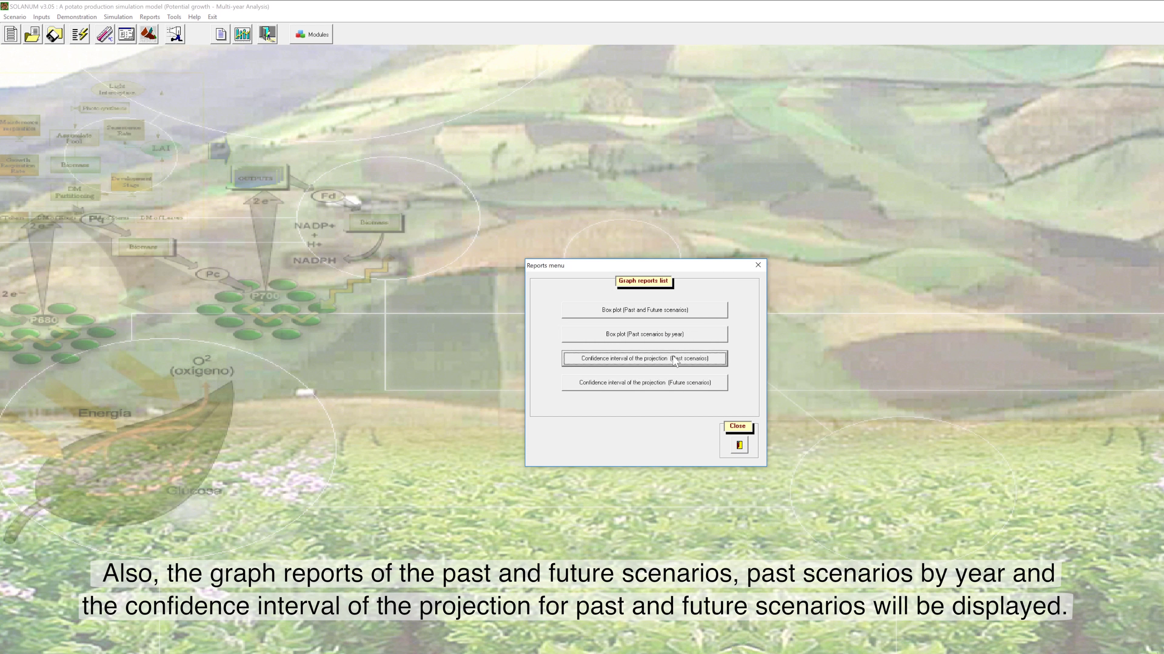
pyautogui.click(823, 246)
pyautogui.click(691, 382)
pyautogui.click(823, 246)
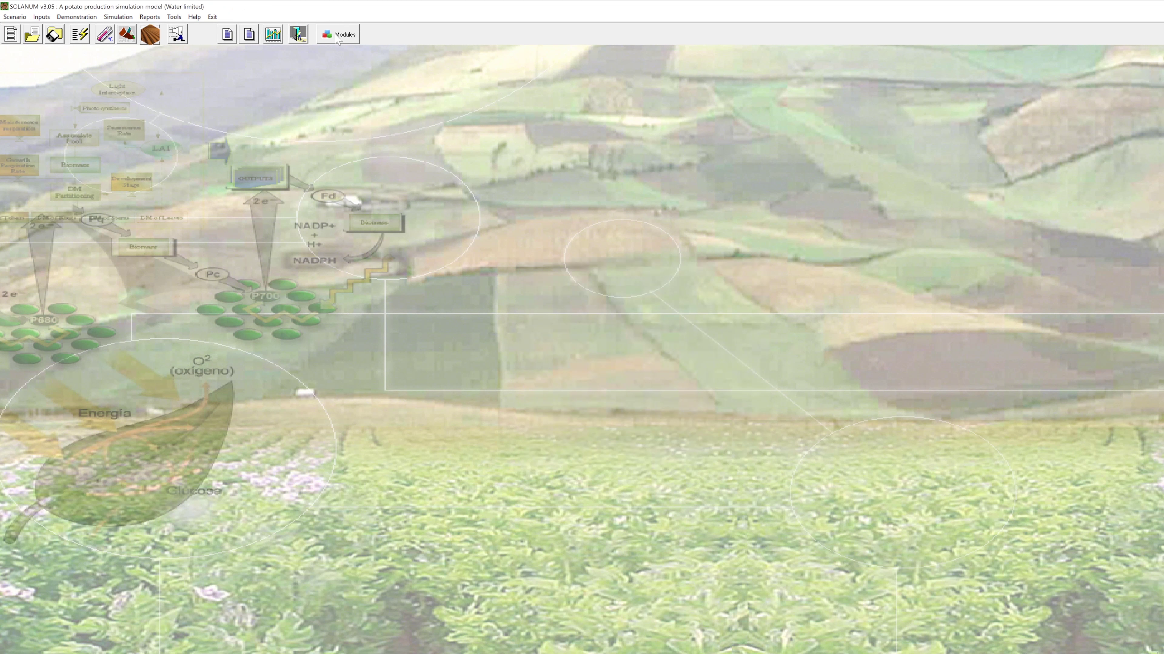
# Step: Apply the Water limited model without multi-year analysis and view its Water balance text report
pyautogui.click(337, 37)
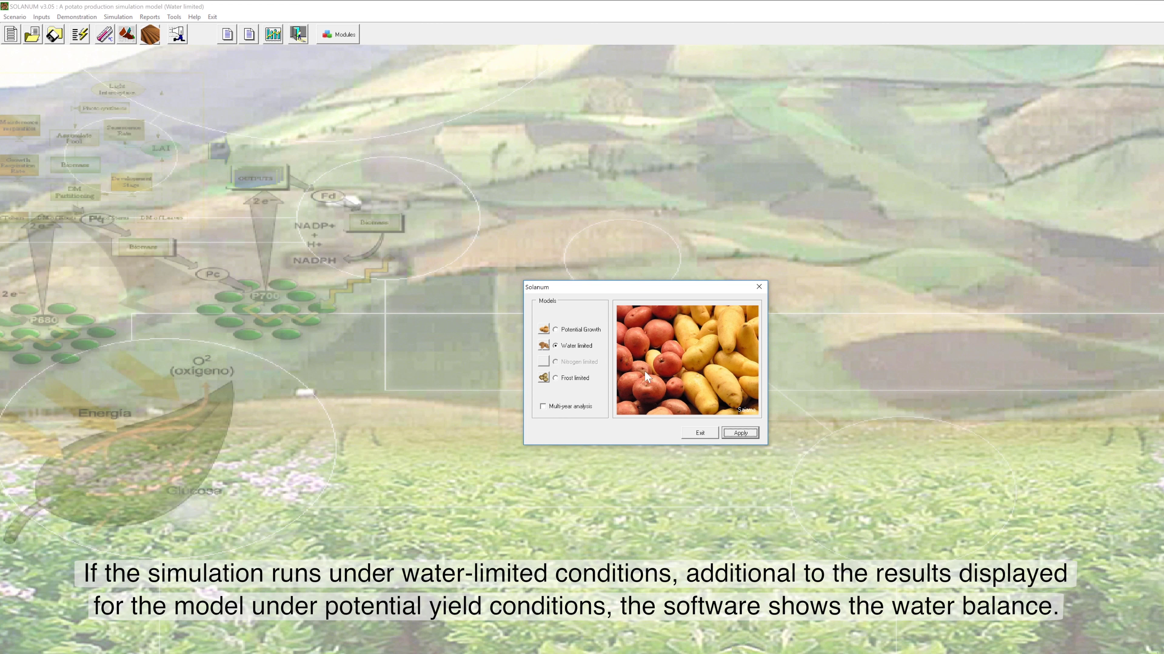
pyautogui.click(740, 433)
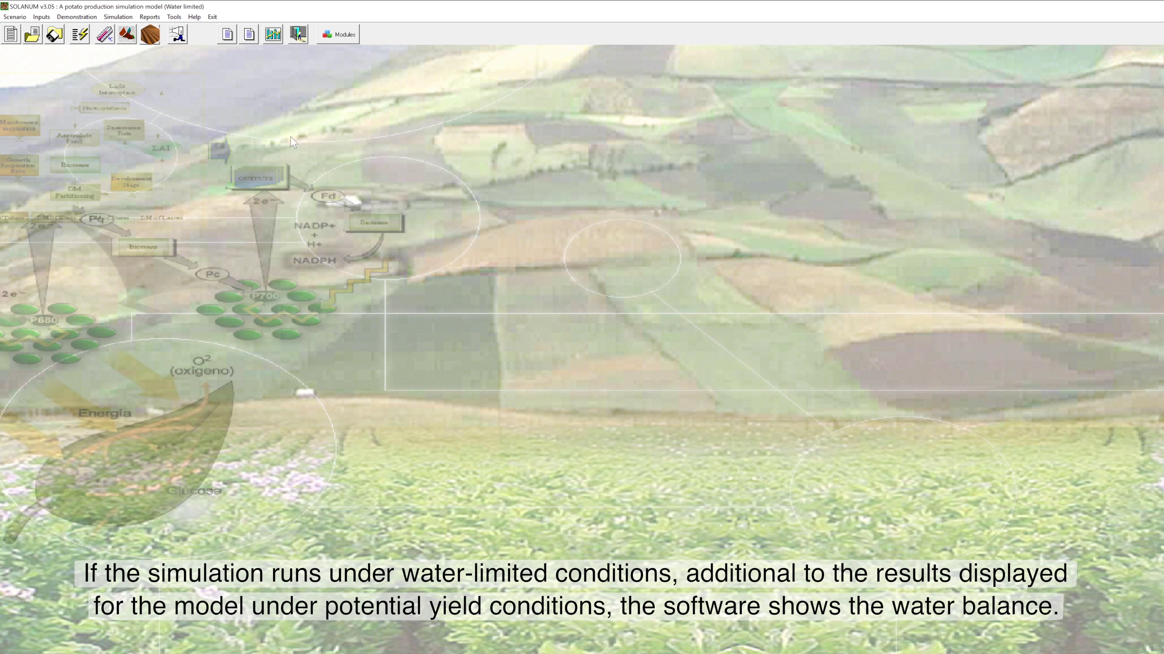
pyautogui.click(226, 35)
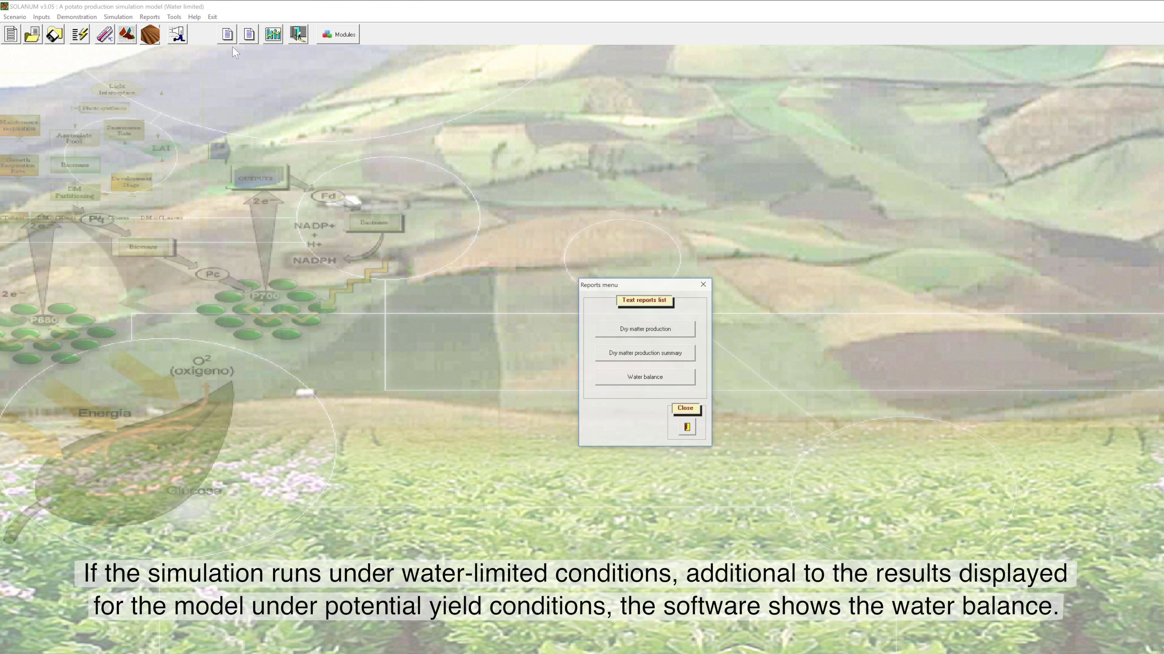
pyautogui.click(608, 385)
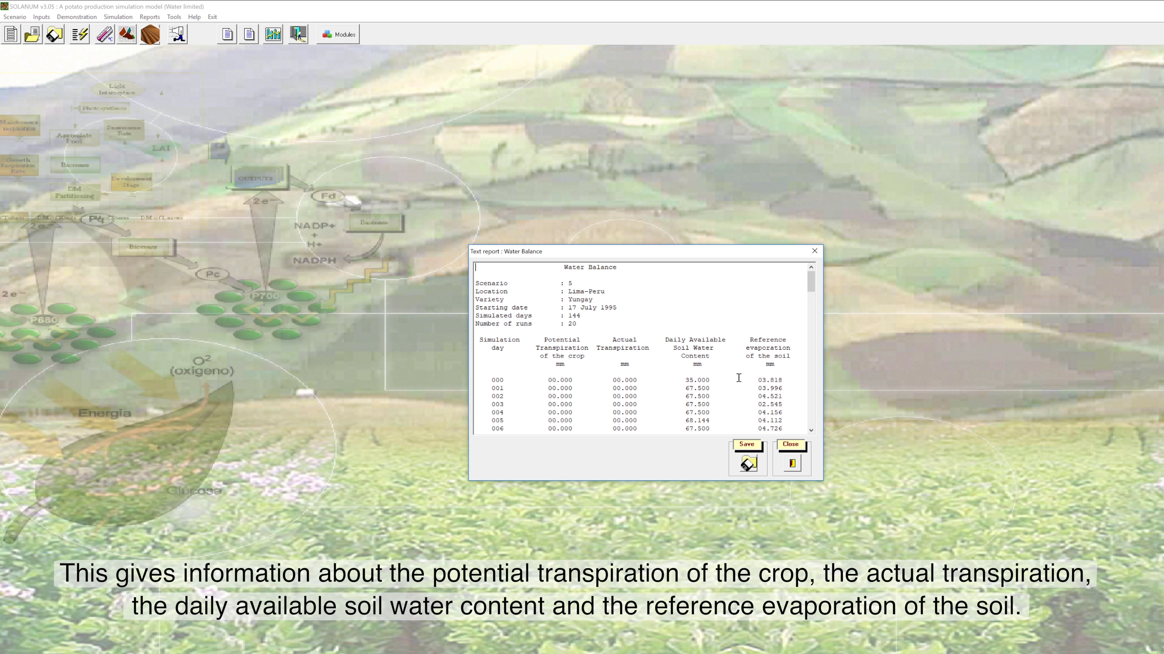
pyautogui.click(792, 464)
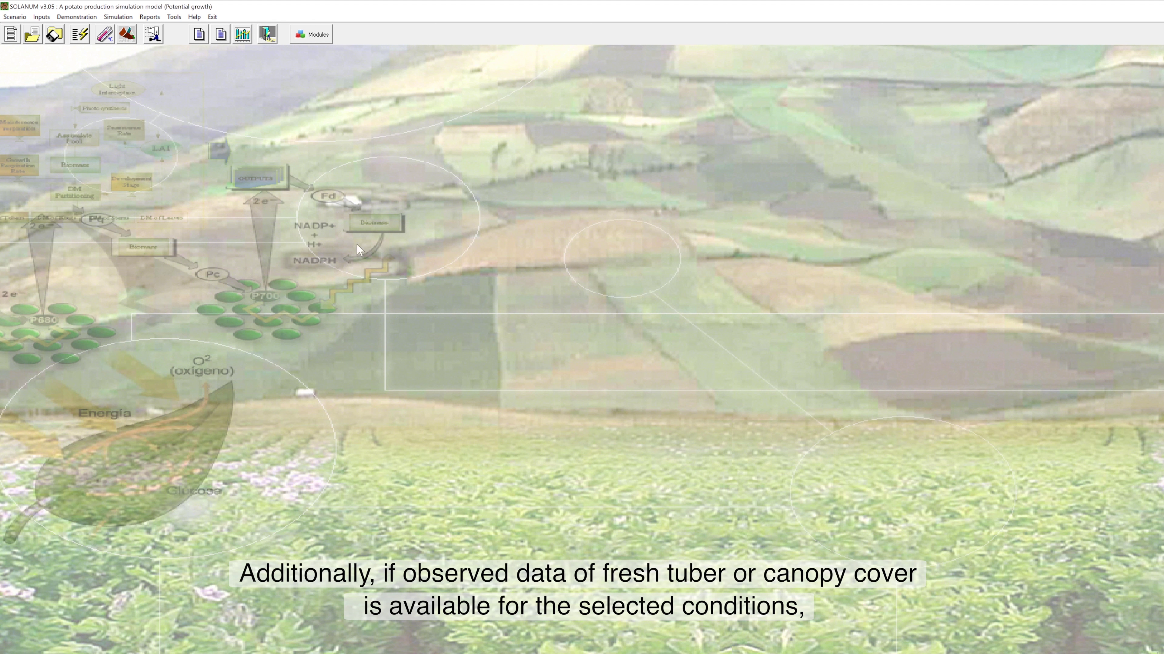
# Step: Run the model assessment against observed.csv, compare simulated with observed fresh yield, view the statistics summary and apply the assessment
pyautogui.click(150, 17)
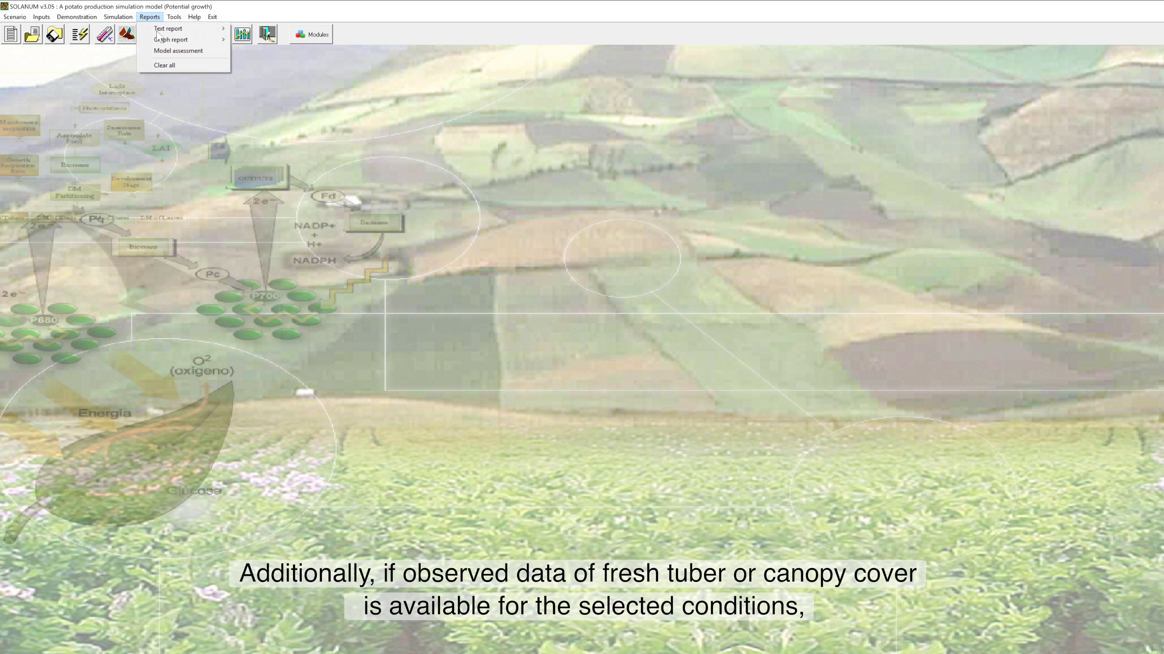
pyautogui.click(147, 51)
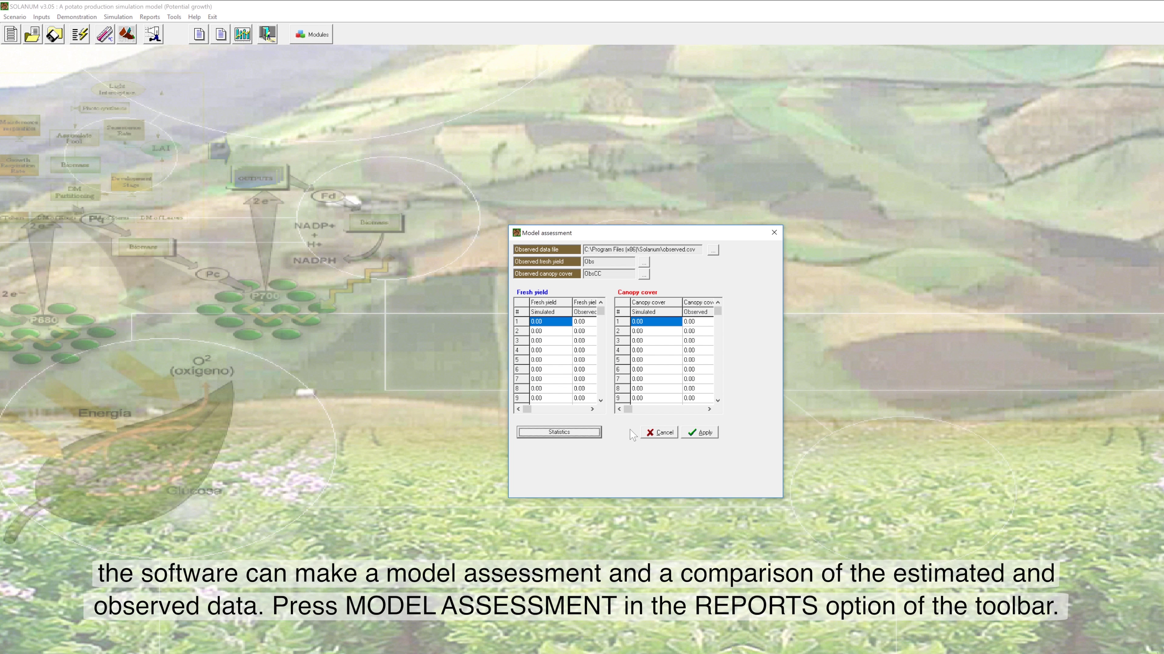
pyautogui.moveTo(602, 319); pyautogui.dragTo(605, 359)
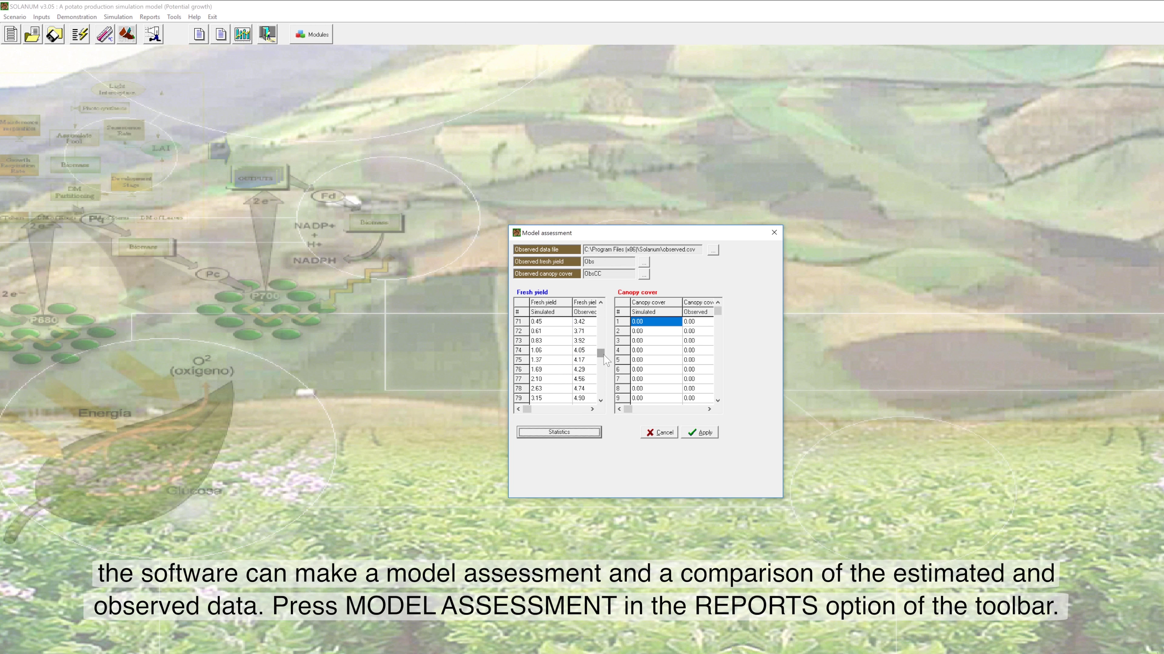
pyautogui.click(576, 433)
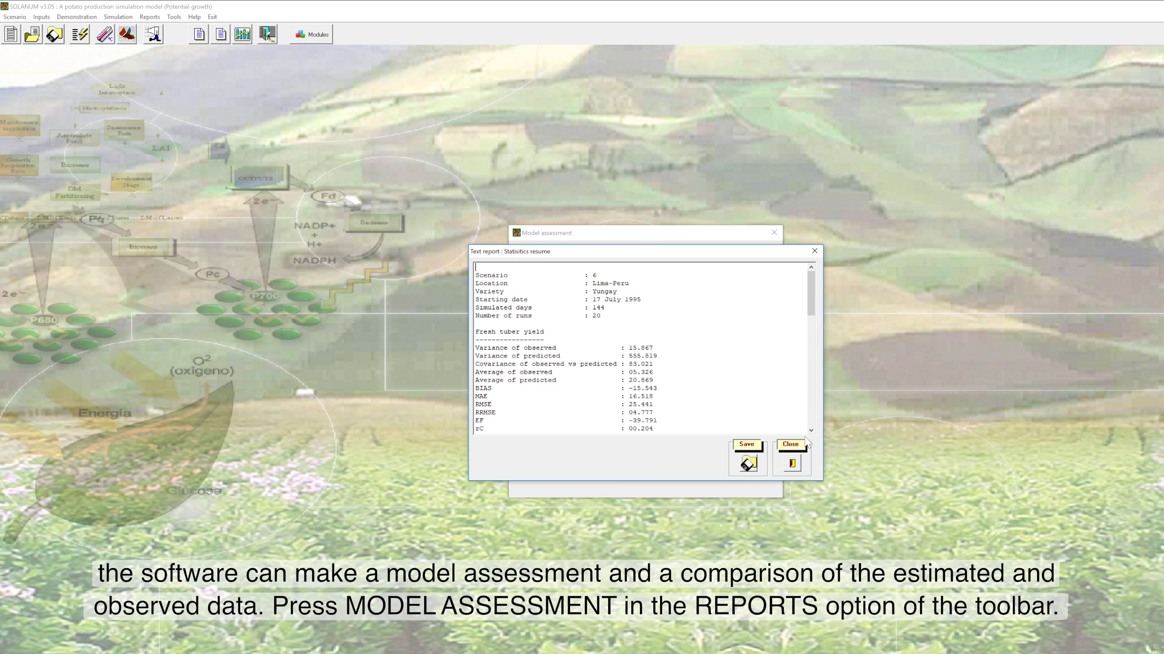
pyautogui.click(789, 460)
pyautogui.click(712, 433)
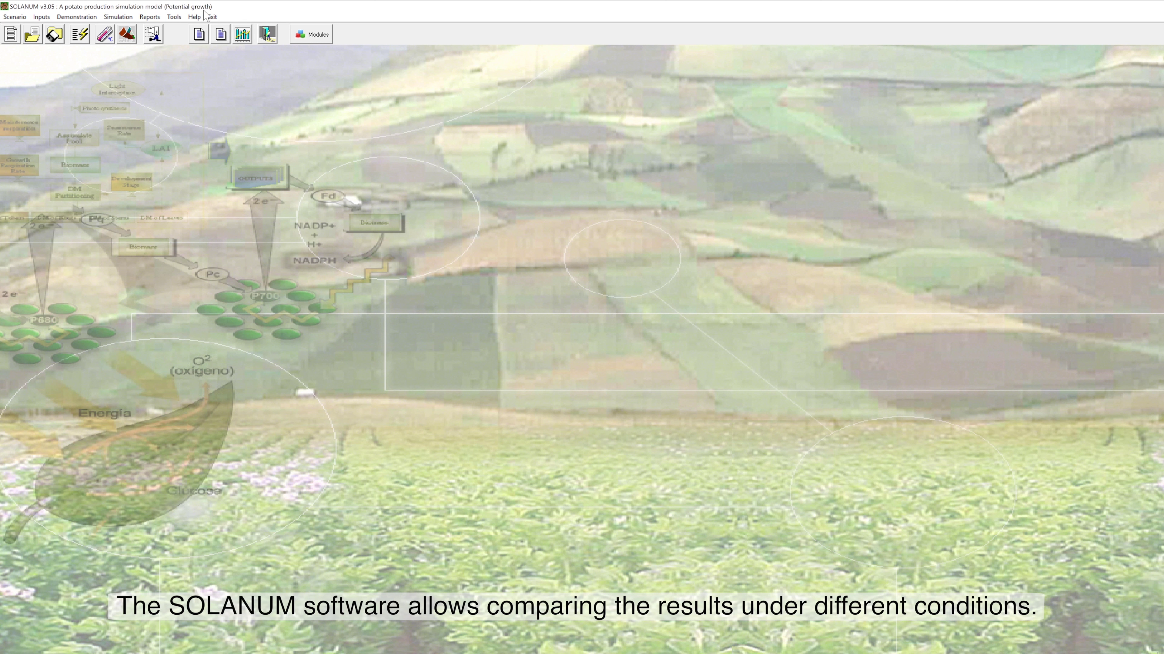
# Step: Run the potential growth simulation for Lima-Peru with planting on 17 July 1995, 144 days and 20 runs
pyautogui.click(152, 34)
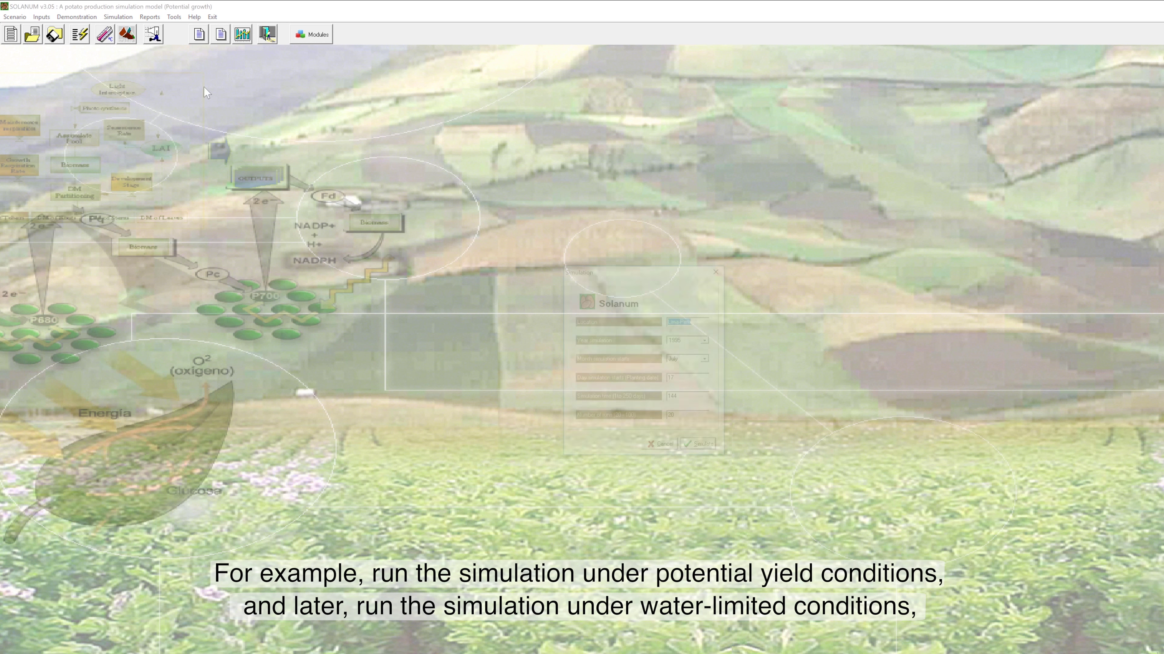
pyautogui.click(701, 454)
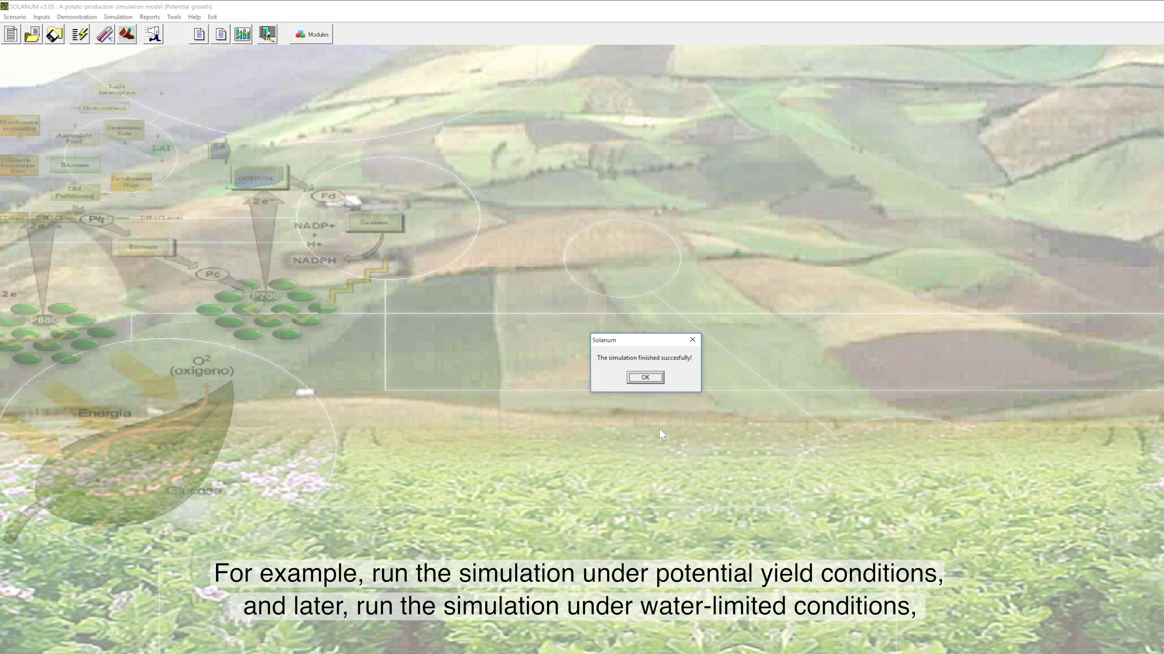
pyautogui.click(646, 377)
# Step: Switch to the Water limited model and apply soil parameters of Loamy Sand, 35 mm initial moisture and 0.5 m depth
pyautogui.click(320, 38)
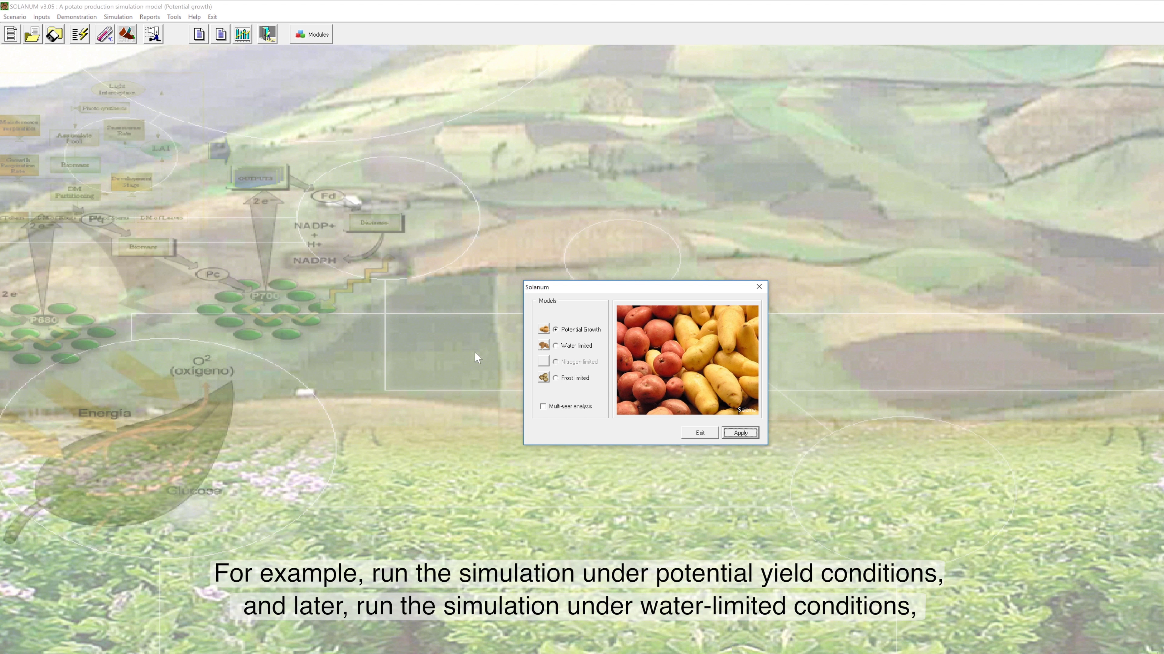
pyautogui.click(556, 346)
pyautogui.click(738, 434)
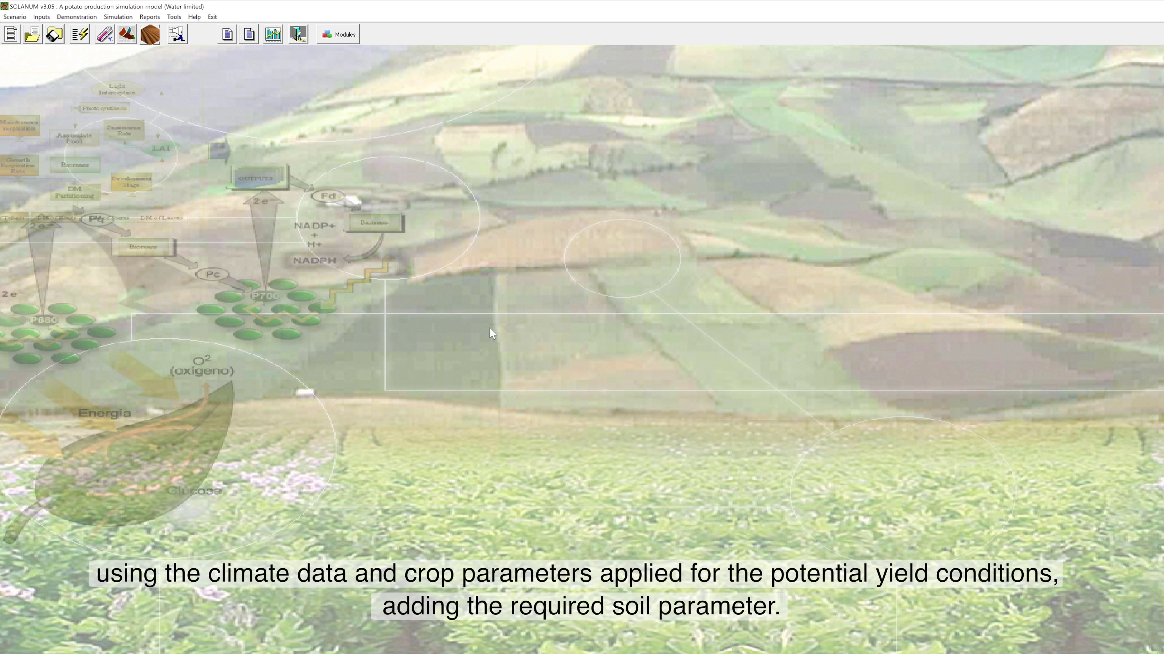
pyautogui.click(149, 35)
pyautogui.click(681, 399)
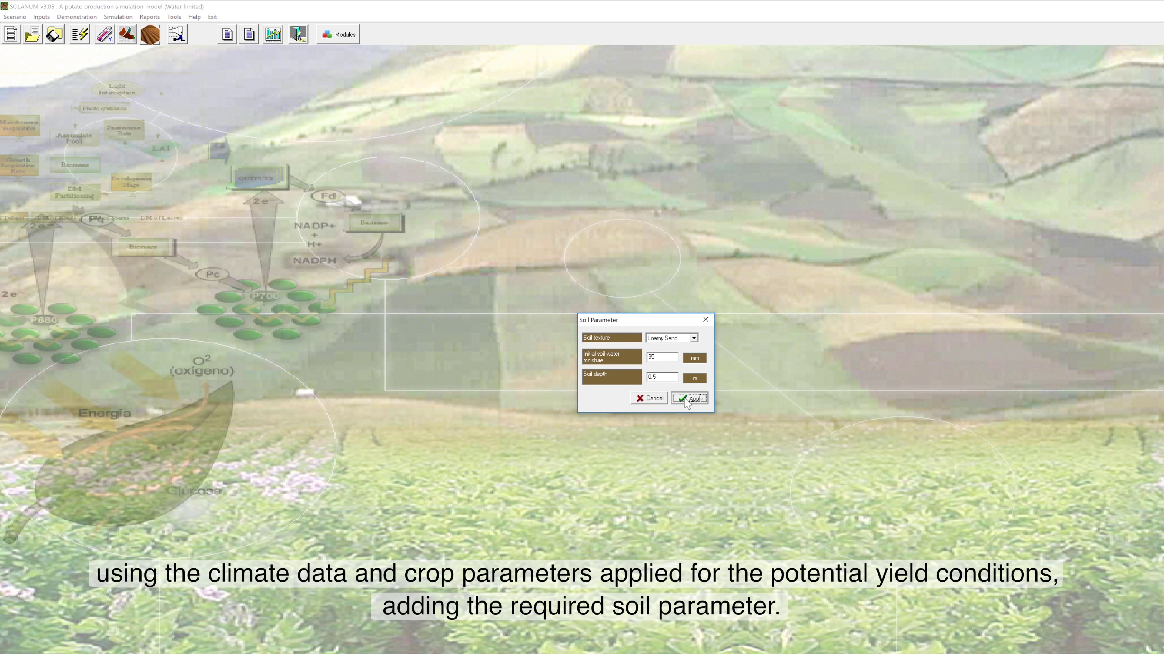
# Step: Run the water-limited simulation for Lima-Peru with planting on 17 July 1995, 144 days and 20 runs
pyautogui.click(177, 34)
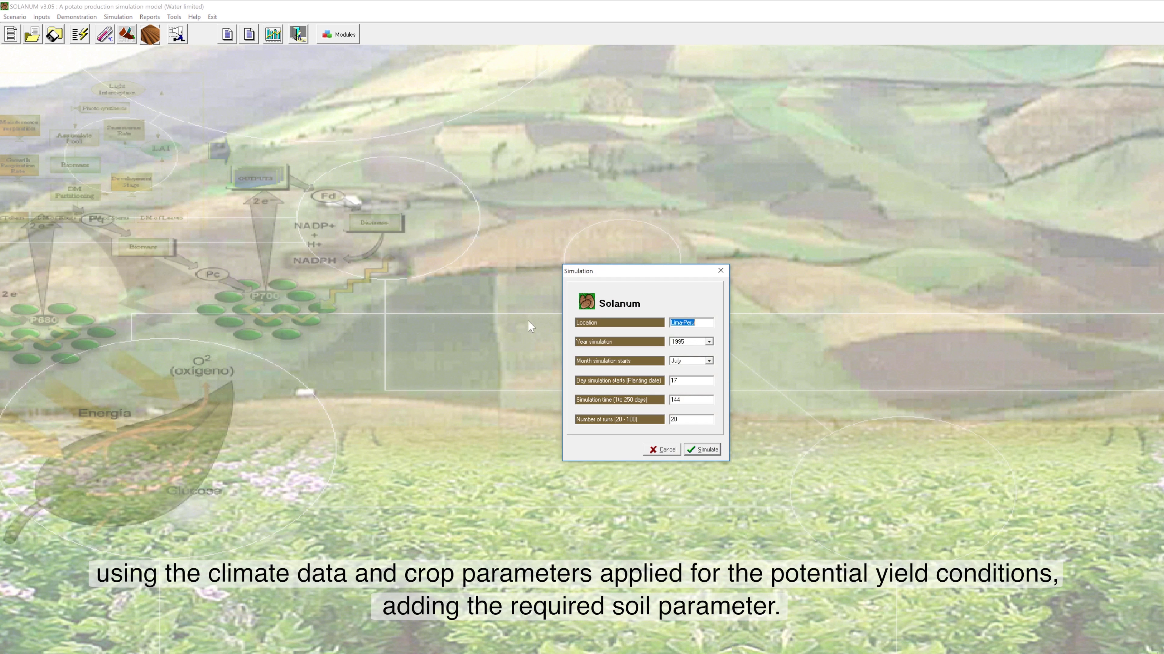
pyautogui.click(716, 445)
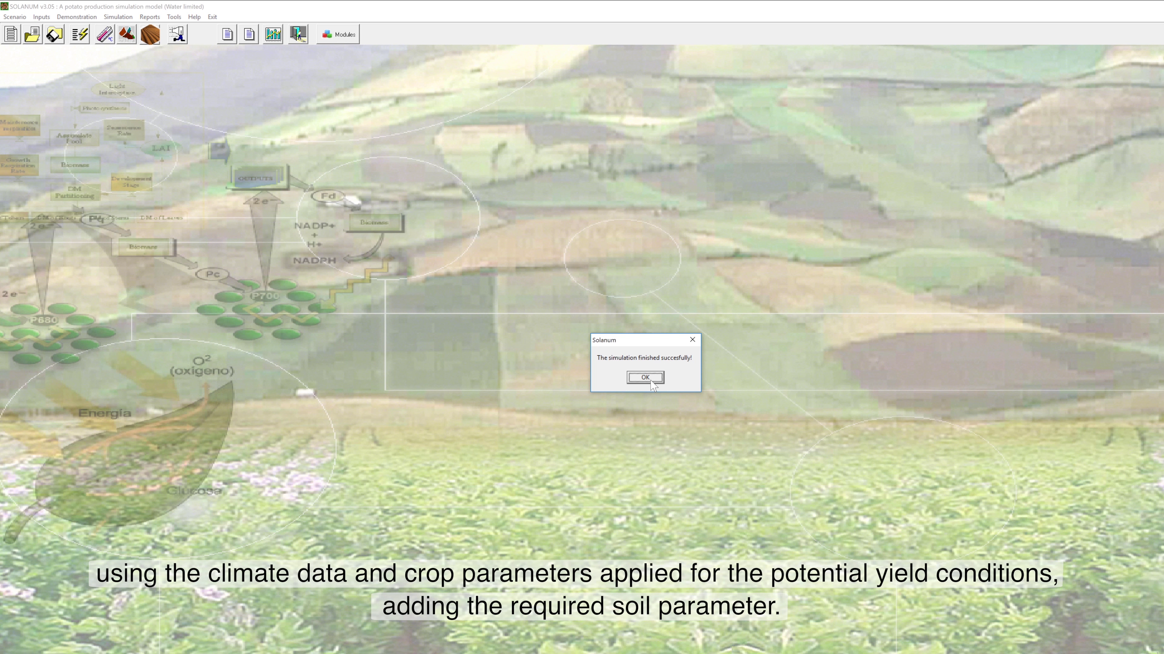
pyautogui.click(651, 381)
# Step: View the total dry biomass graph comparing potential growth with drought stress, then leave the graph reports
pyautogui.click(271, 36)
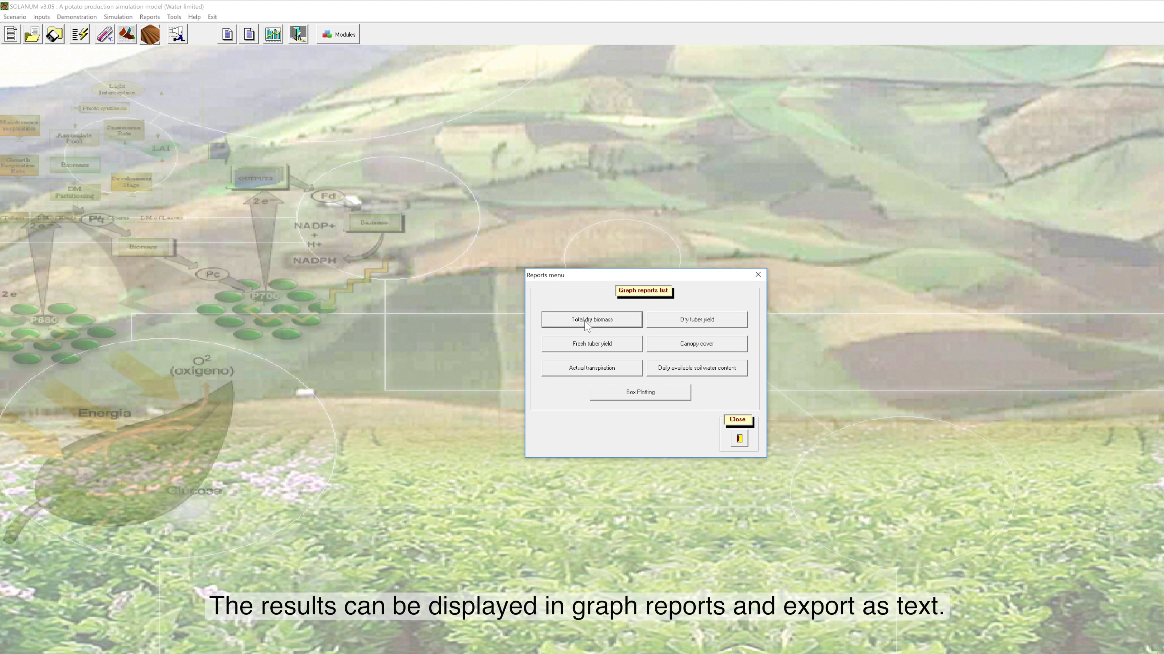
pyautogui.click(587, 325)
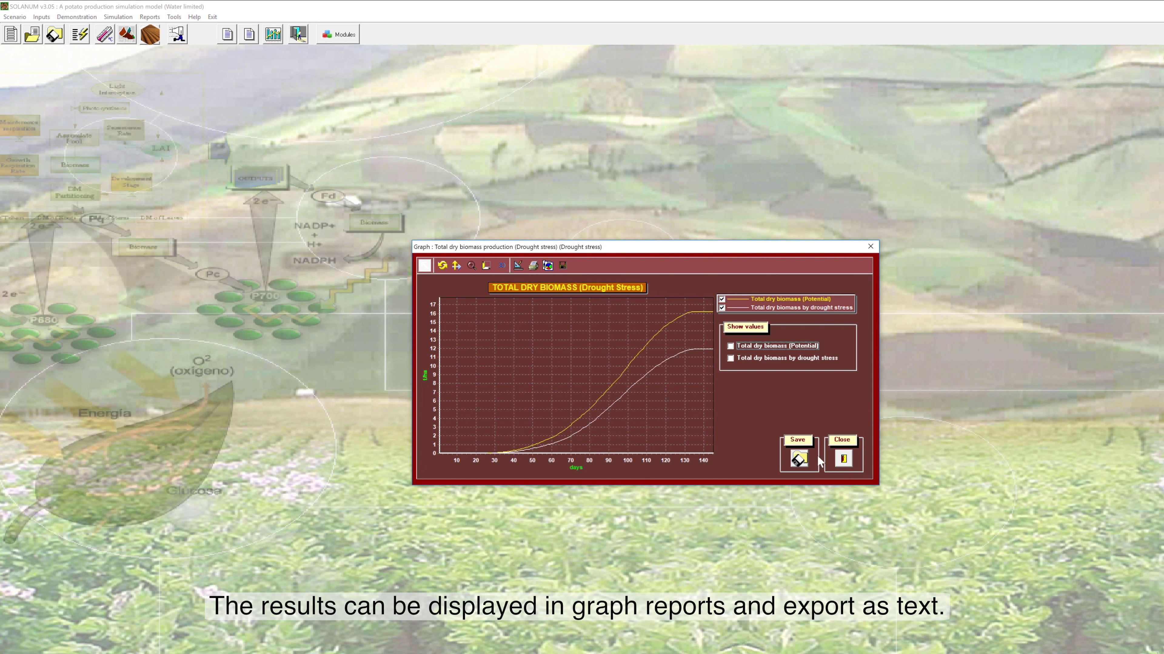
pyautogui.click(838, 460)
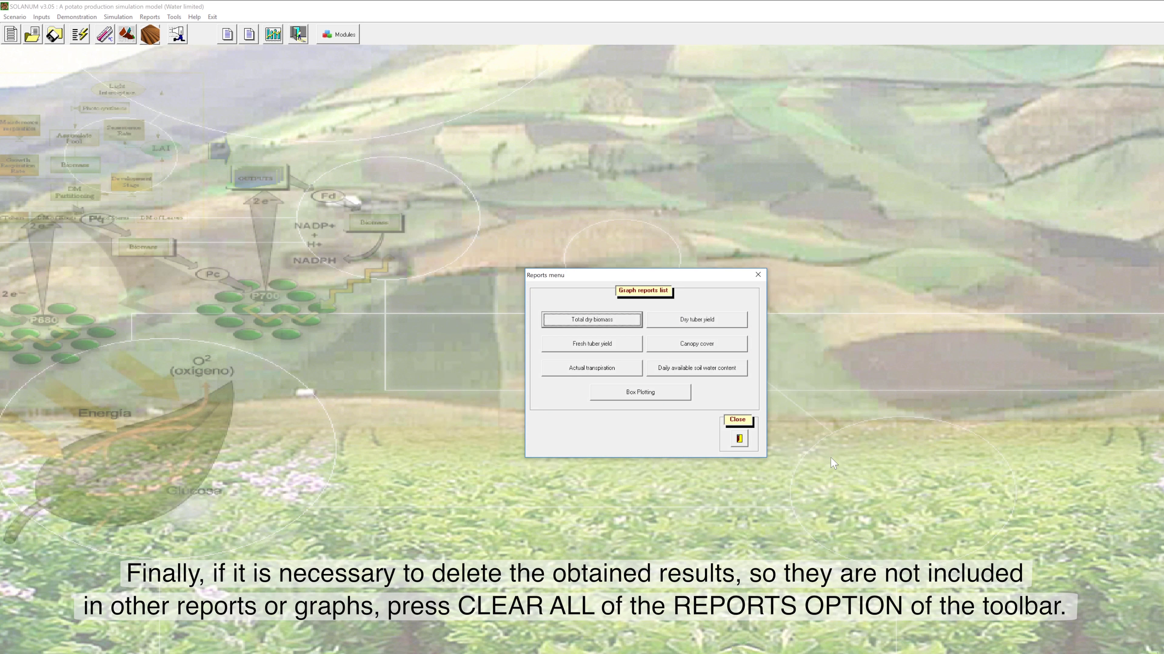
pyautogui.click(737, 441)
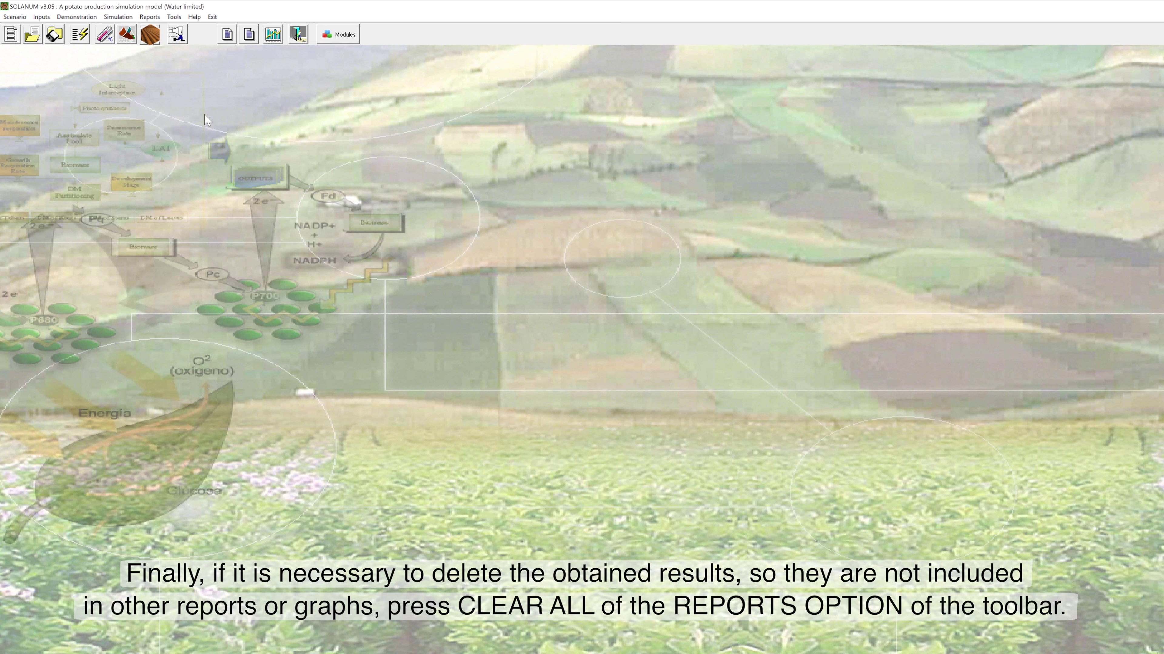
# Step: Clear all obtained simulation results from the reports
pyautogui.click(155, 18)
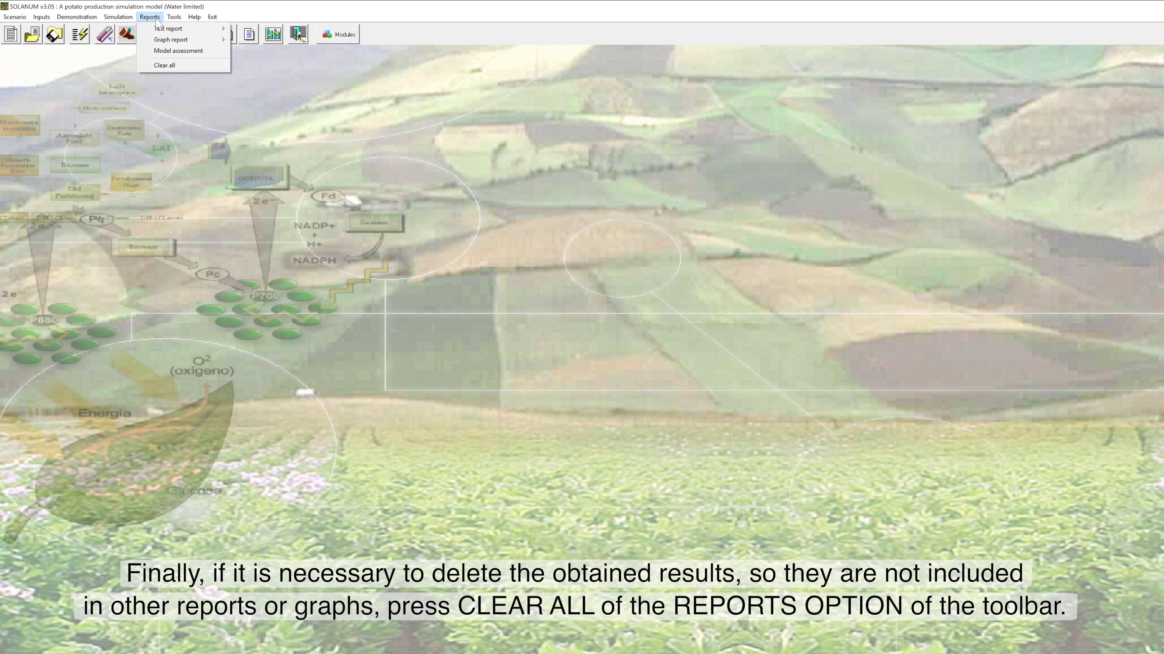
pyautogui.click(161, 65)
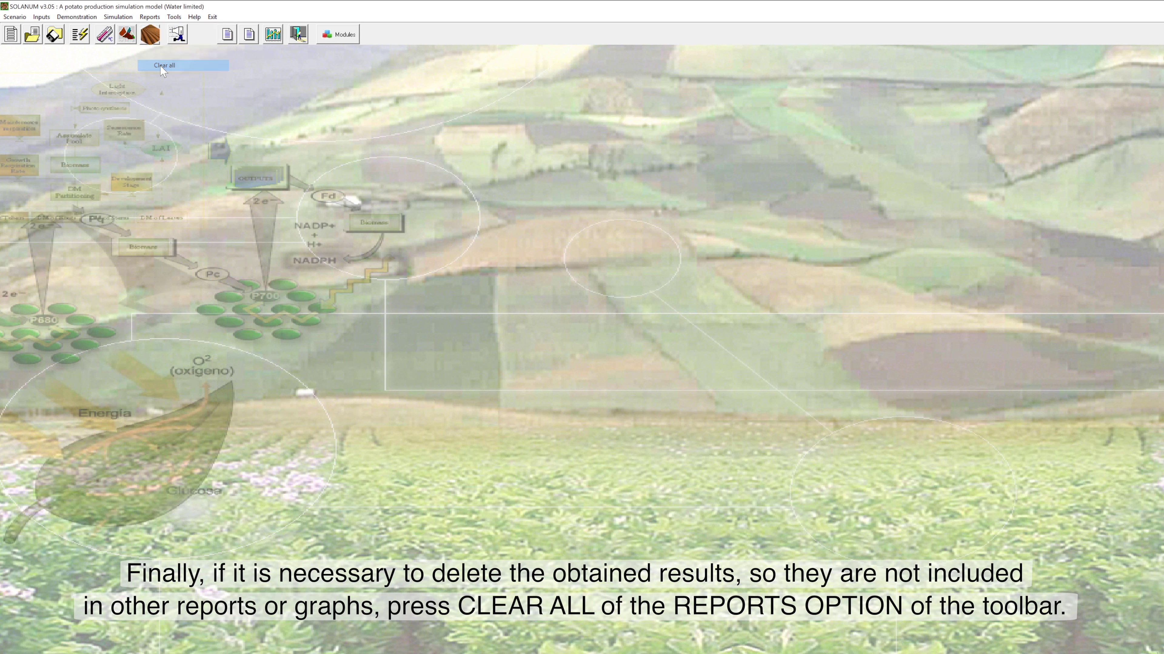